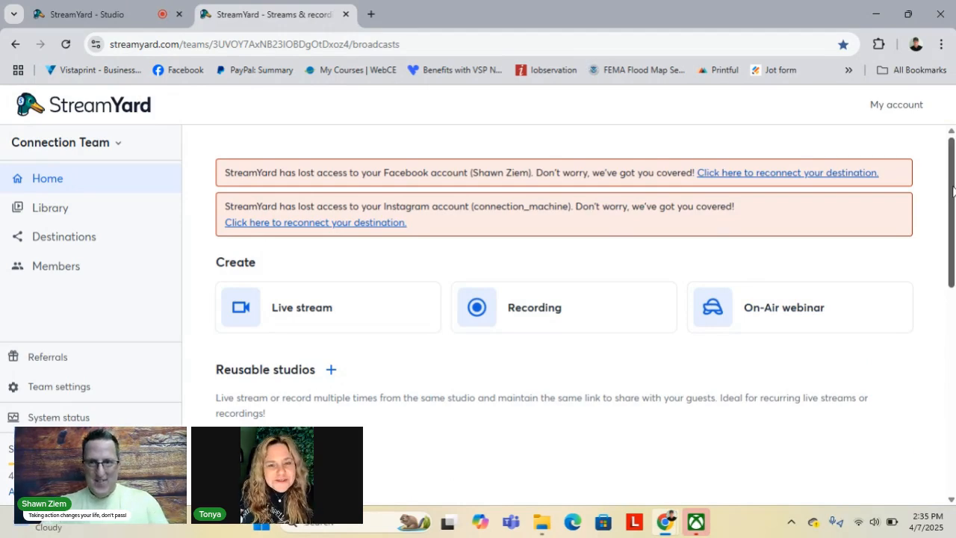
# Look over the home page's creation options and its list of upcoming streams and recordings
pyautogui.moveTo(952, 193)
pyautogui.mouseDown()
pyautogui.moveTo(952, 316)
pyautogui.moveTo(952, 193)
pyautogui.mouseUp()
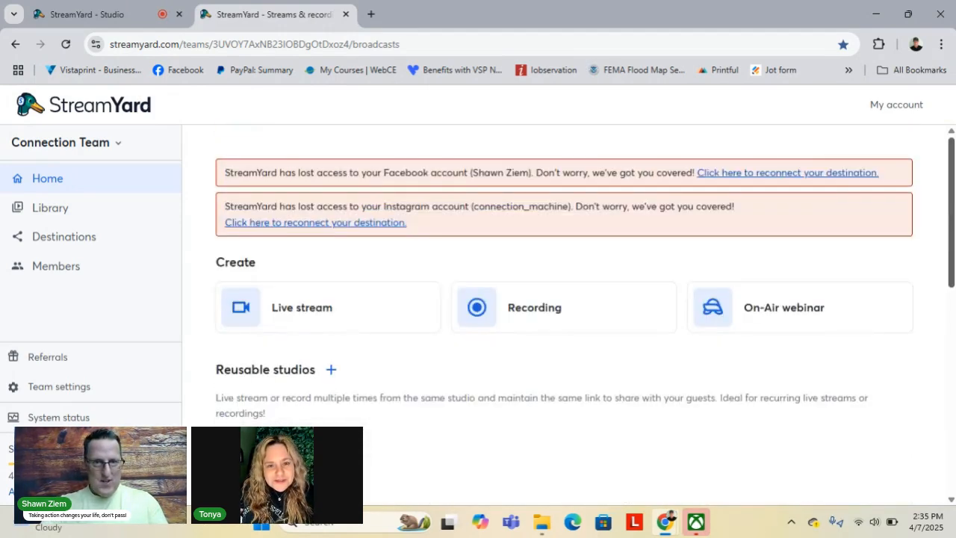
pyautogui.scroll(-7, 564, 314)
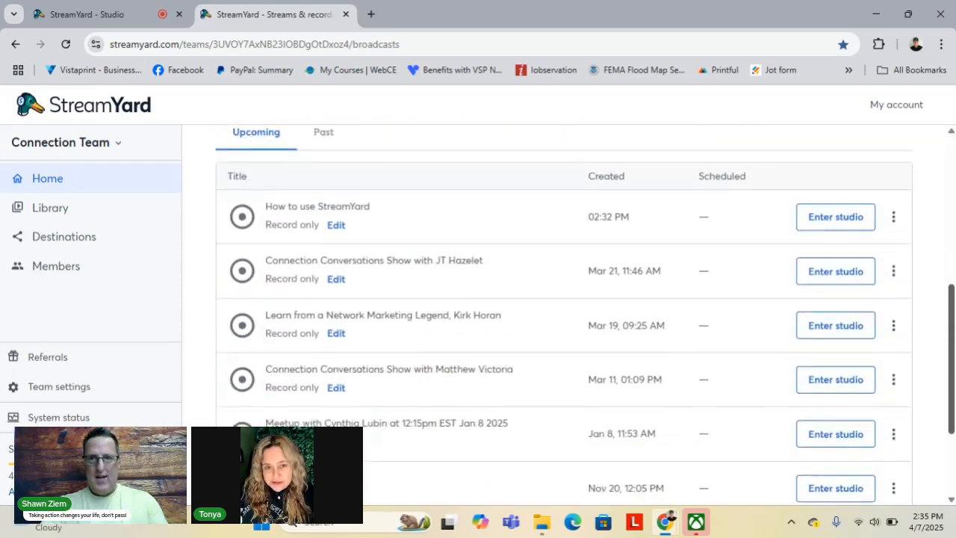
pyautogui.scroll(7, 564, 313)
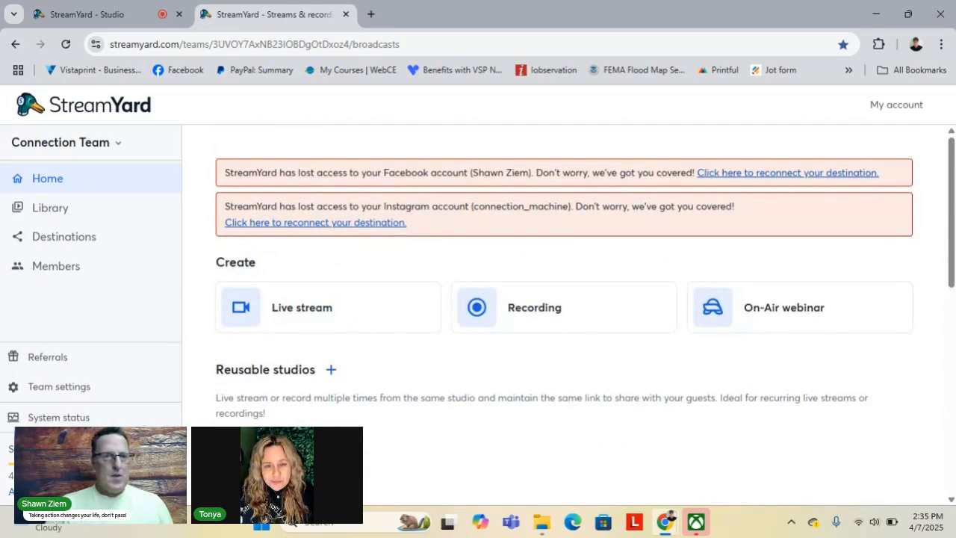
# Review the team's connected streaming destinations and its member list
pyautogui.click(52, 239)
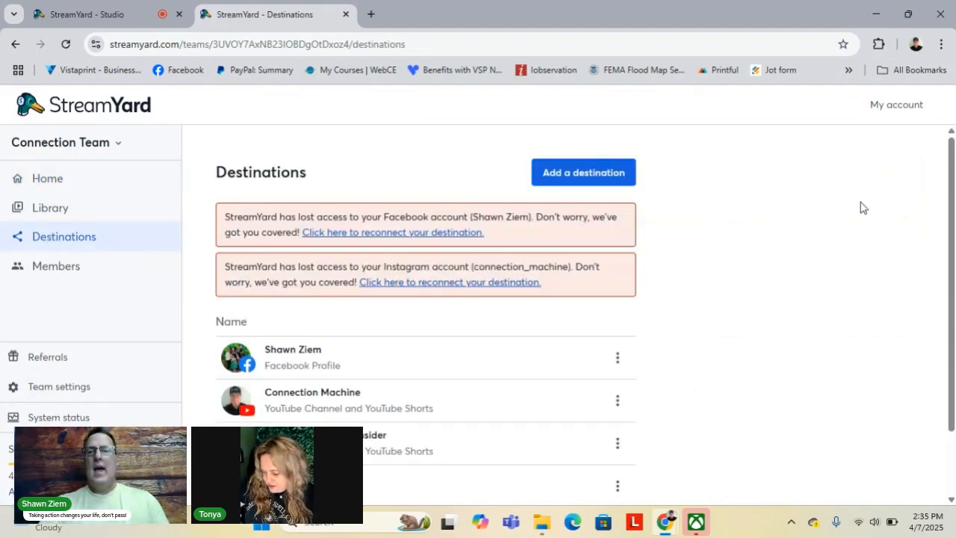
pyautogui.scroll(-2, 952, 210)
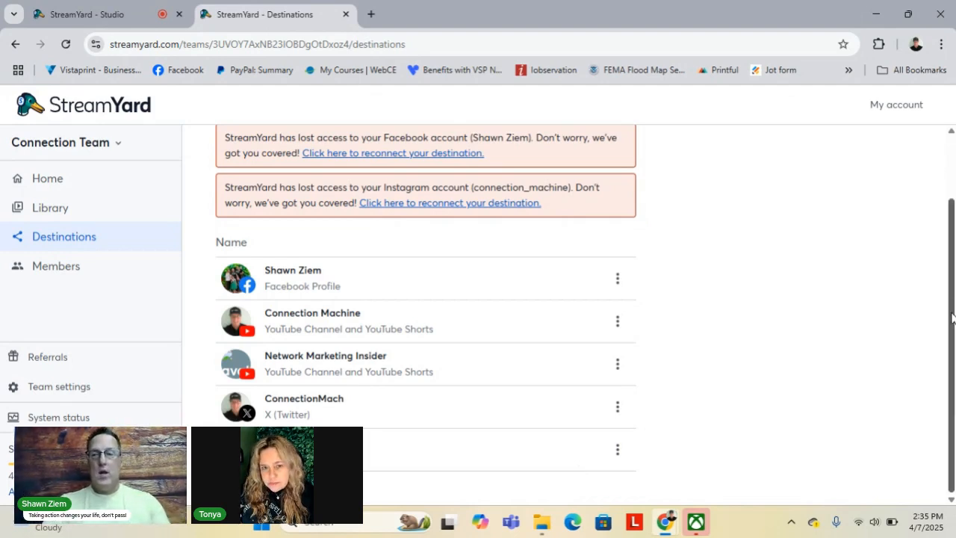
pyautogui.scroll(2, 952, 319)
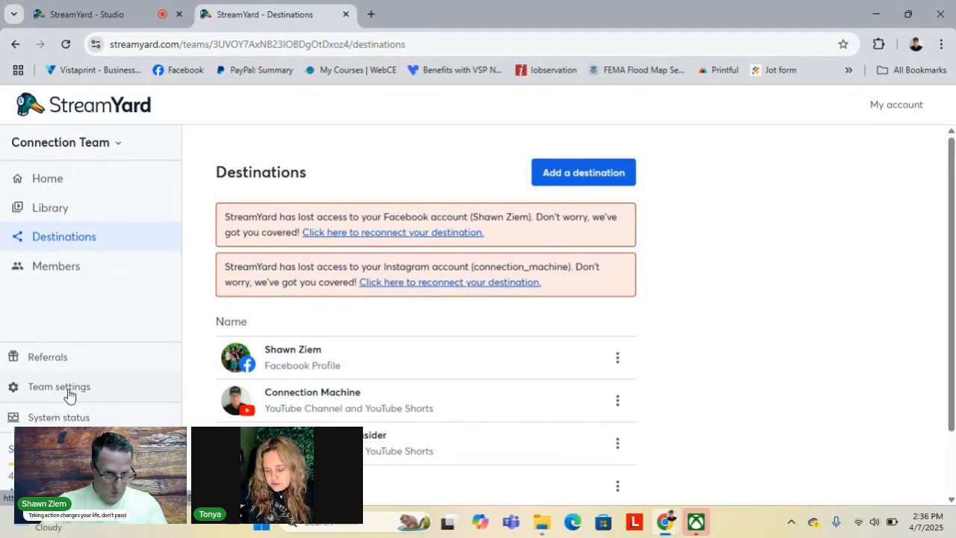
pyautogui.click(54, 268)
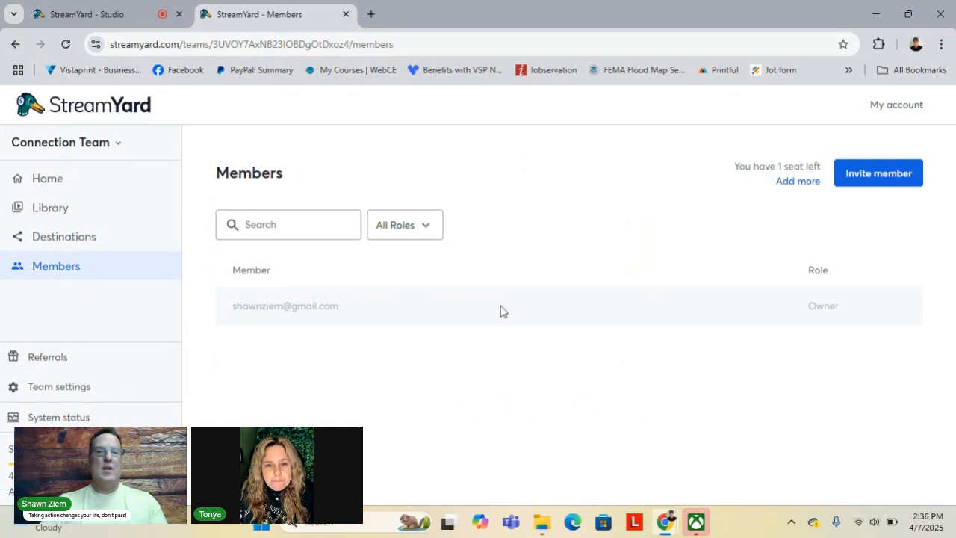
# Begin a new studio live stream with the Facebook profile, Connection Machine YouTube channel and X account as destinations
pyautogui.click(52, 183)
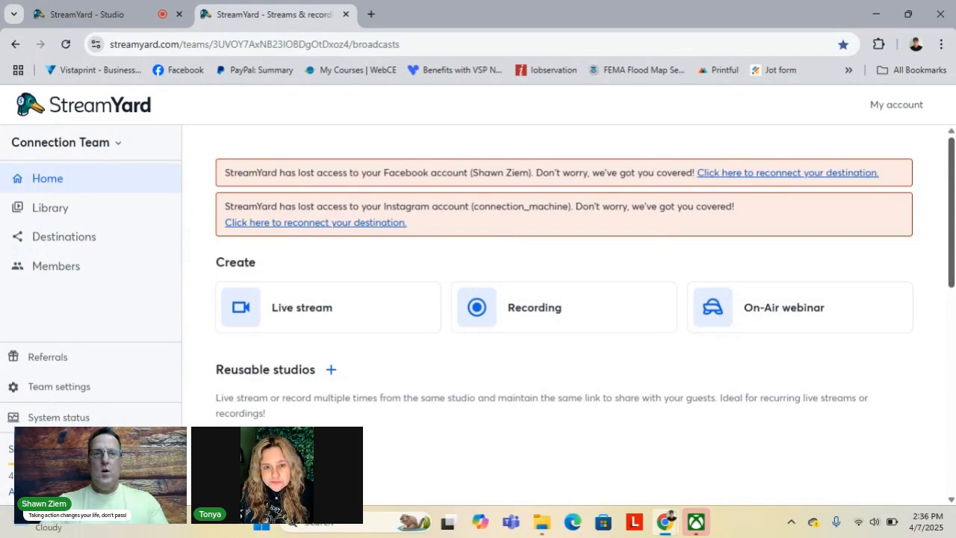
pyautogui.scroll(-2, 567, 314)
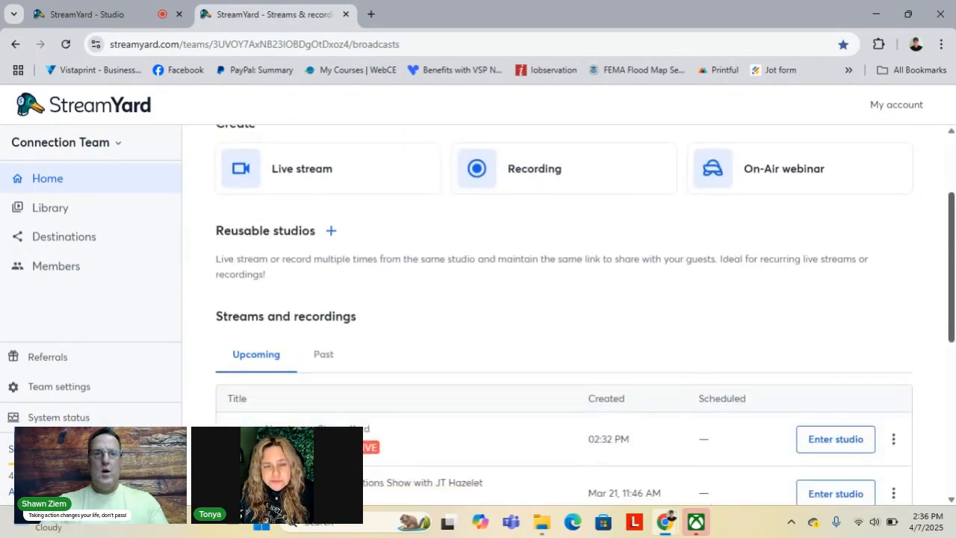
pyautogui.click(300, 181)
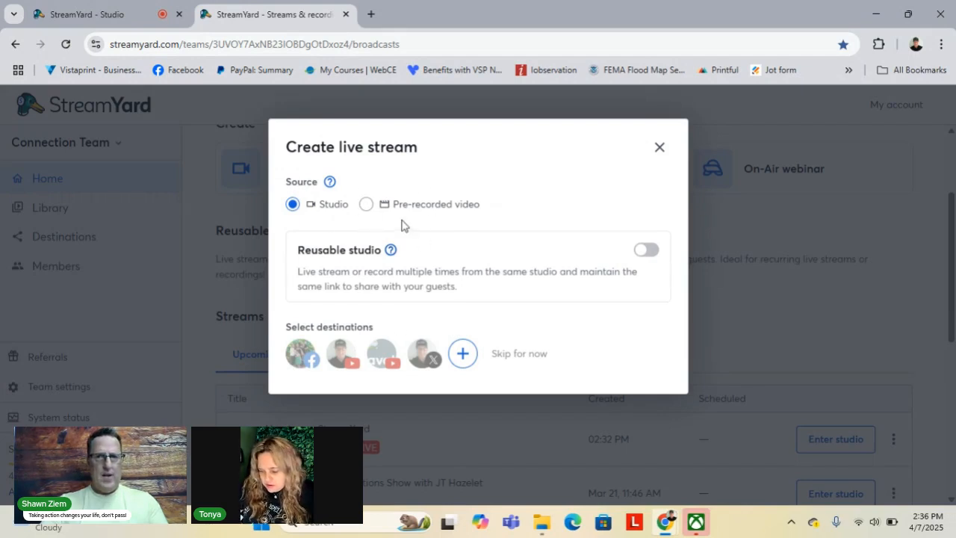
pyautogui.click(299, 362)
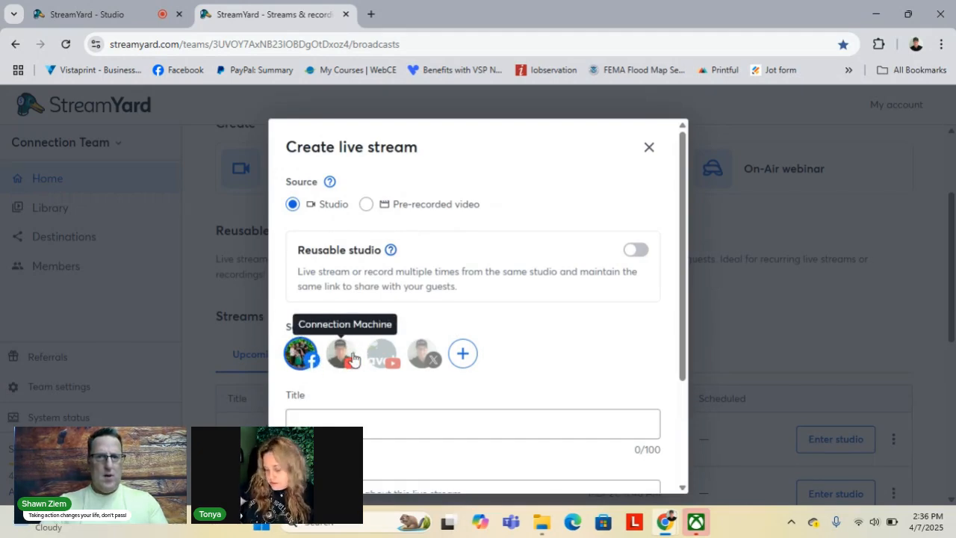
pyautogui.click(352, 359)
pyautogui.click(423, 355)
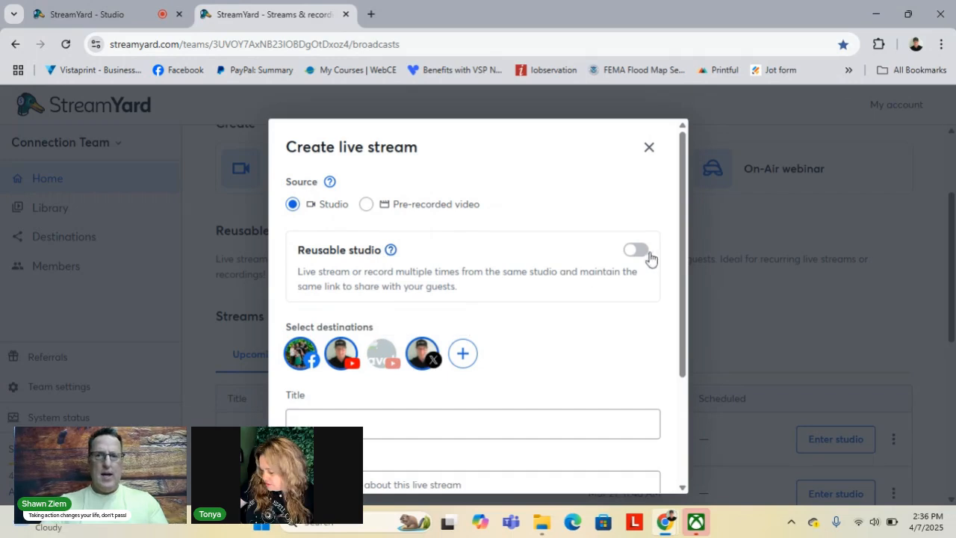
# Enable scheduling for later in the live stream setup, look through its fields, and discard the setup
pyautogui.moveTo(683, 257); pyautogui.dragTo(689, 393)
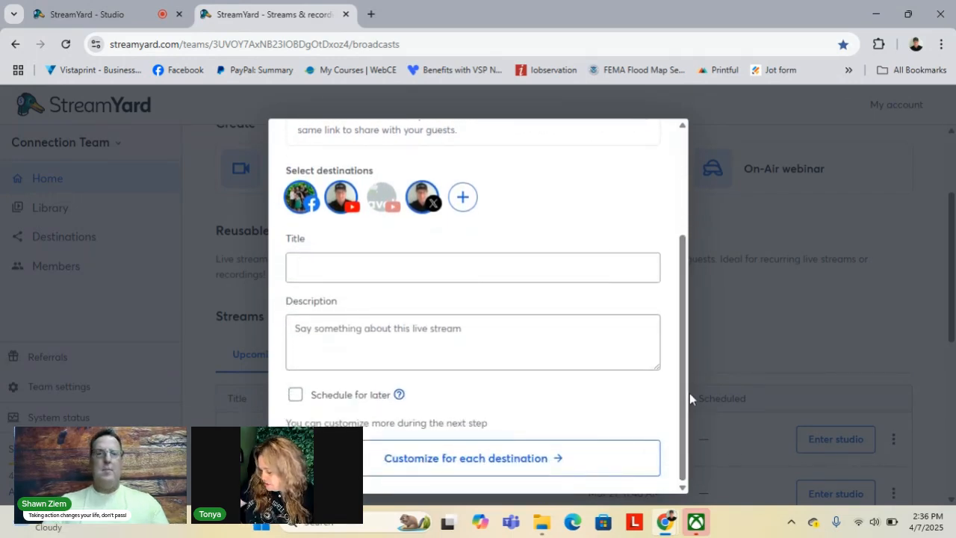
pyautogui.click(338, 268)
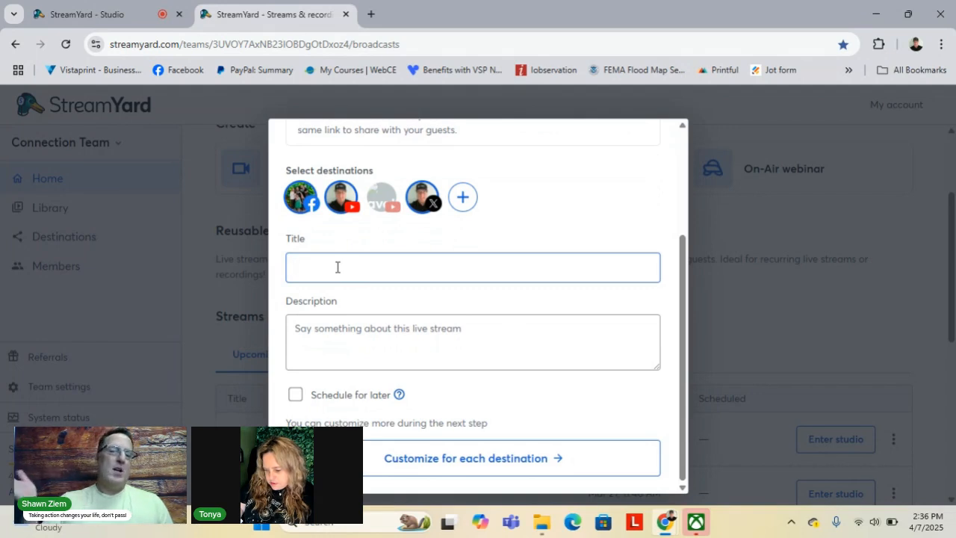
pyautogui.click(334, 345)
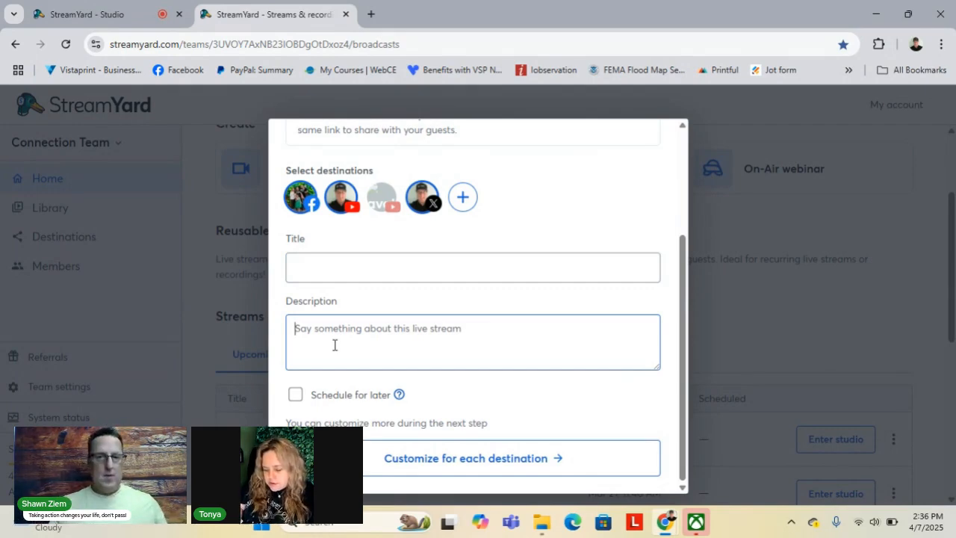
pyautogui.click(683, 310)
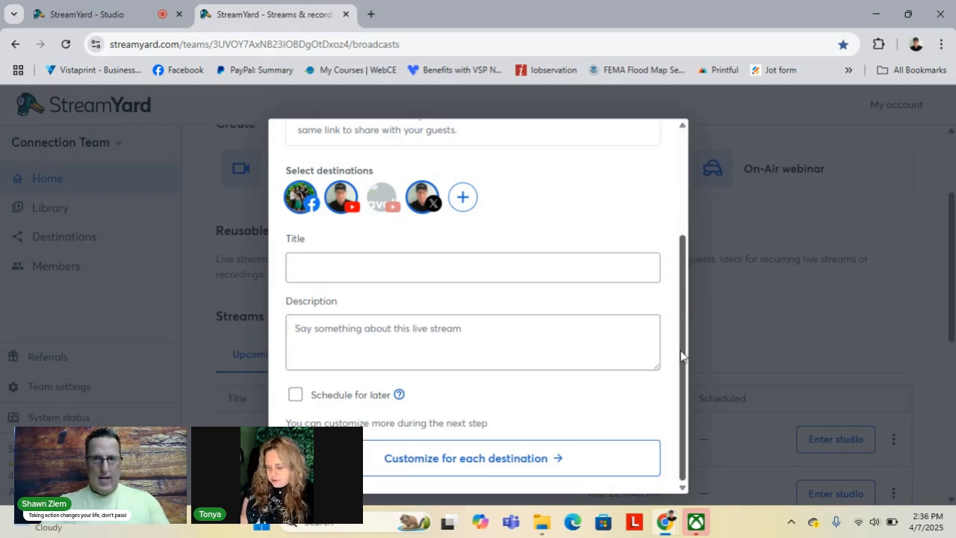
pyautogui.click(295, 394)
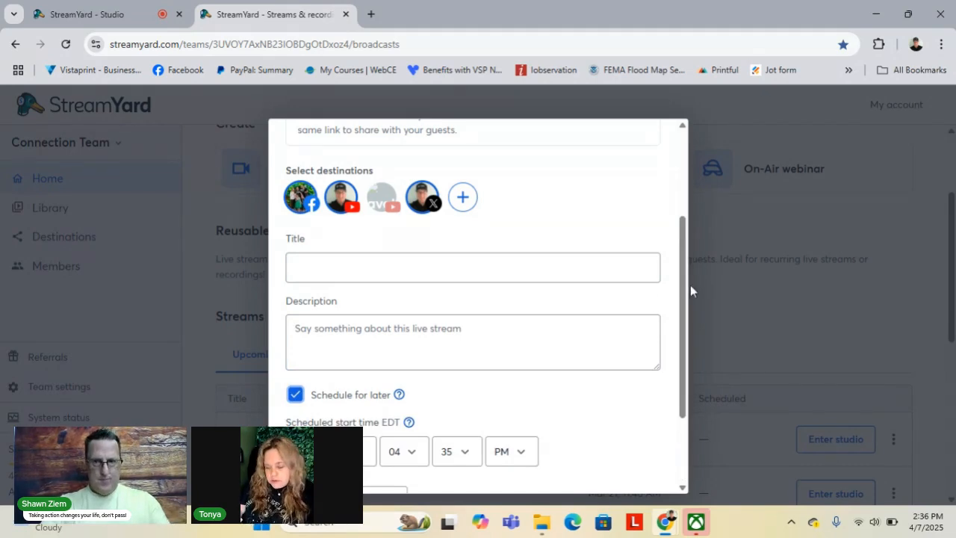
pyautogui.moveTo(685, 303); pyautogui.dragTo(679, 451)
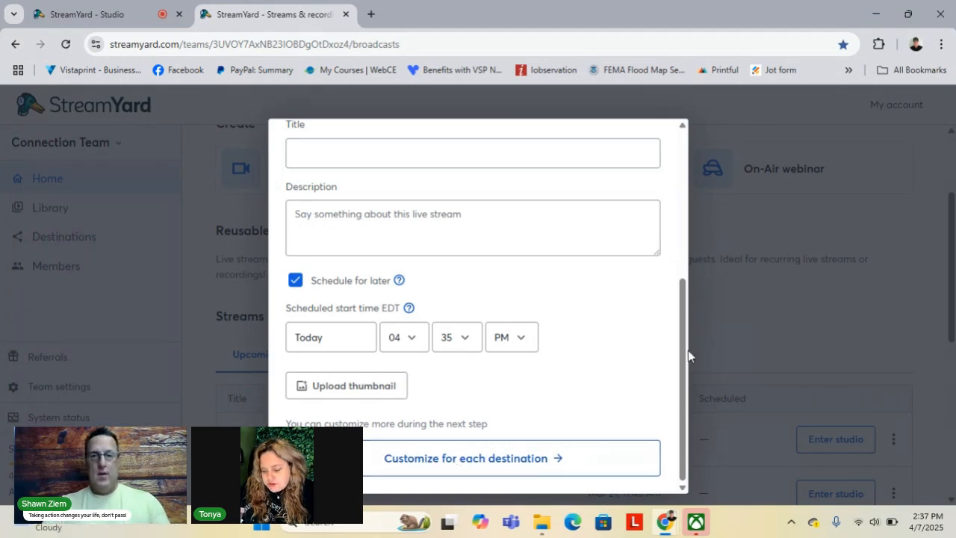
pyautogui.moveTo(686, 360); pyautogui.dragTo(676, 154)
pyautogui.click(648, 149)
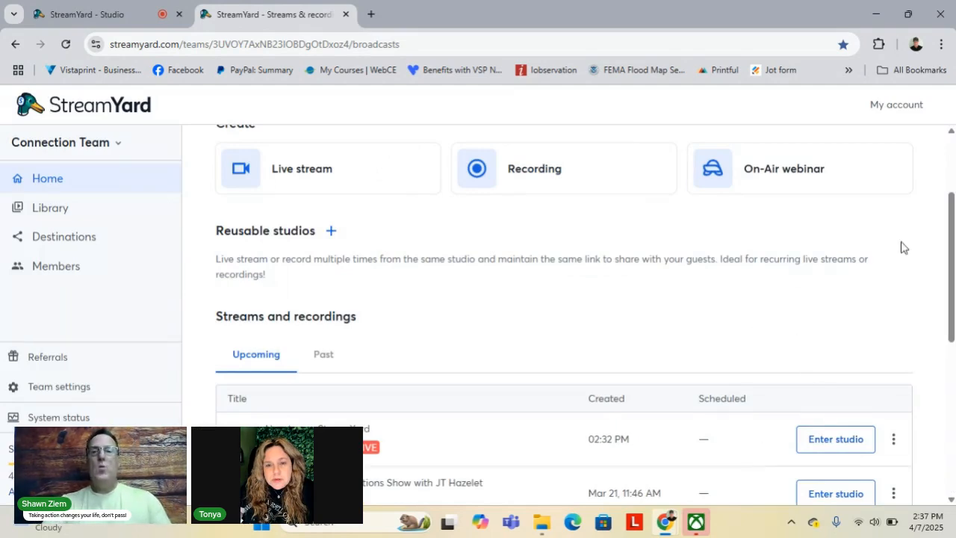
# Examine the options for creating a new recording and close them without creating one
pyautogui.moveTo(953, 252)
pyautogui.mouseDown()
pyautogui.moveTo(954, 277)
pyautogui.moveTo(951, 249)
pyautogui.mouseUp()
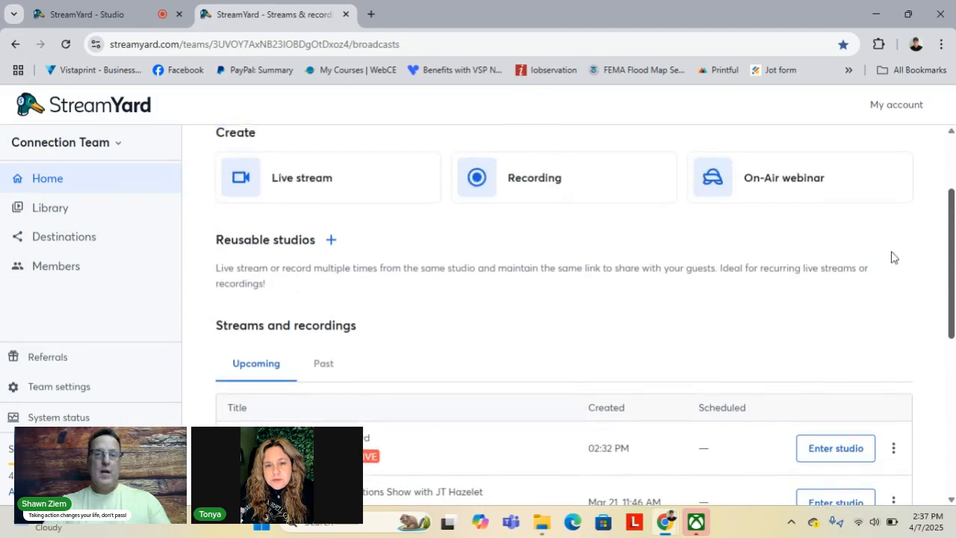
pyautogui.click(515, 187)
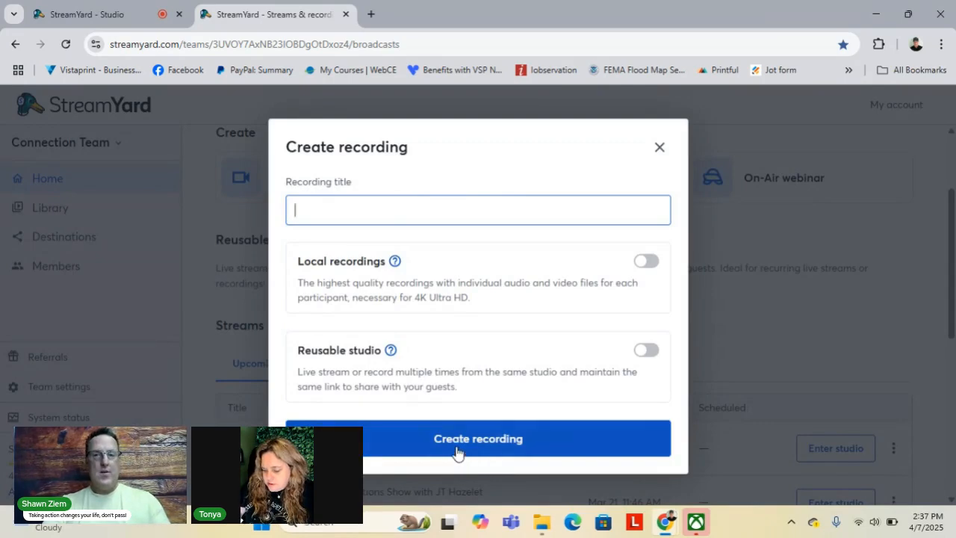
pyautogui.click(659, 147)
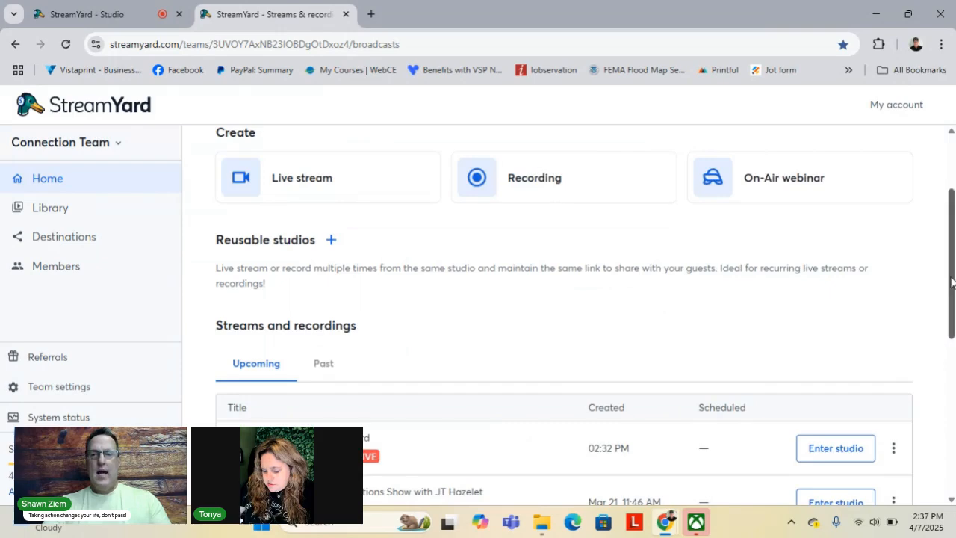
# Enter the studio of the Connection Conversations Show recording created on Mar 21, keeping the existing display name and headline
pyautogui.scroll(-3, 952, 282)
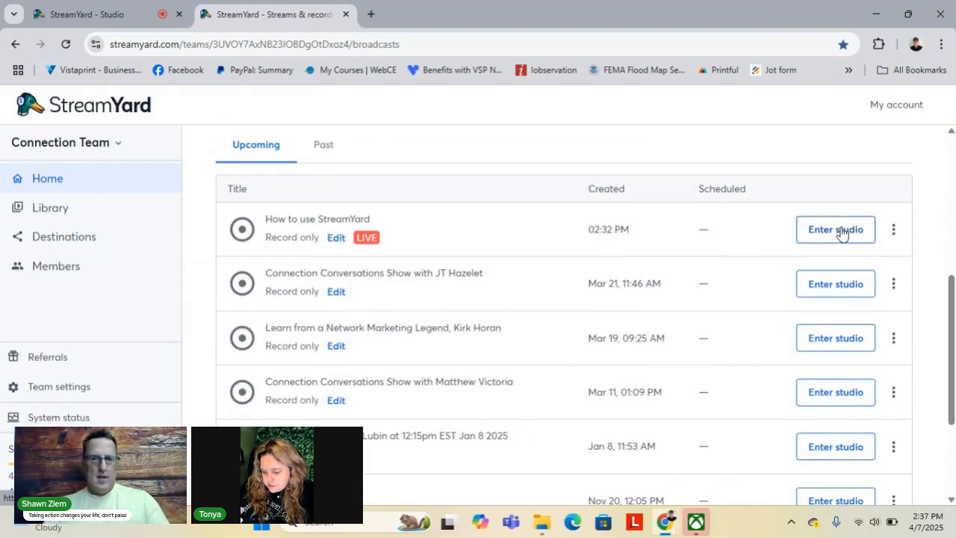
pyautogui.click(836, 291)
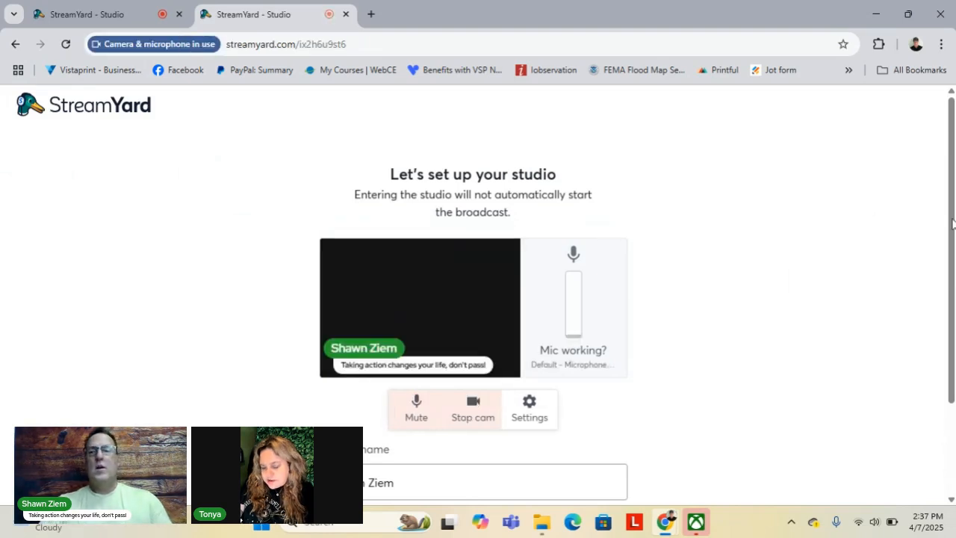
pyautogui.scroll(-2, 954, 244)
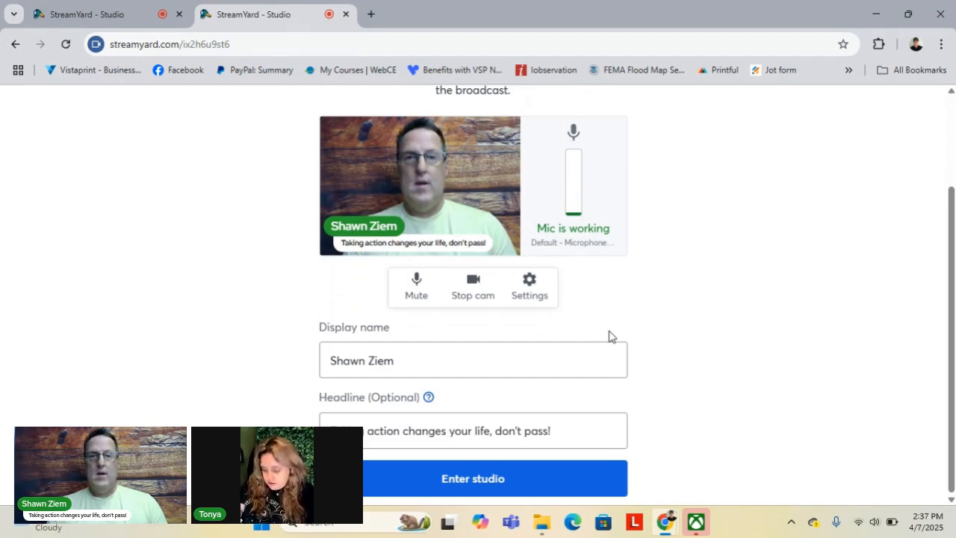
pyautogui.click(481, 480)
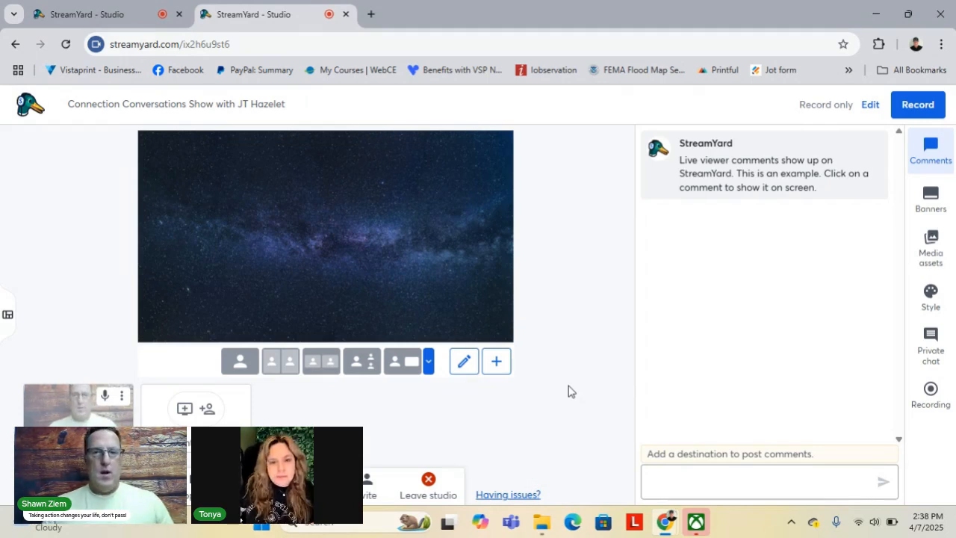
# Look at the studio's banners and comments, and reveal the additional stage layouts
pyautogui.click(931, 205)
pyautogui.click(938, 157)
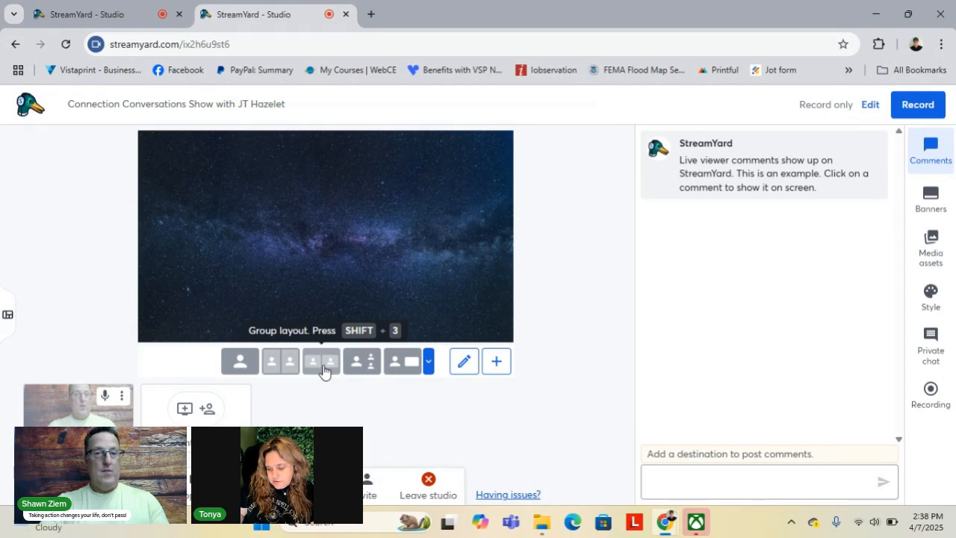
pyautogui.click(431, 362)
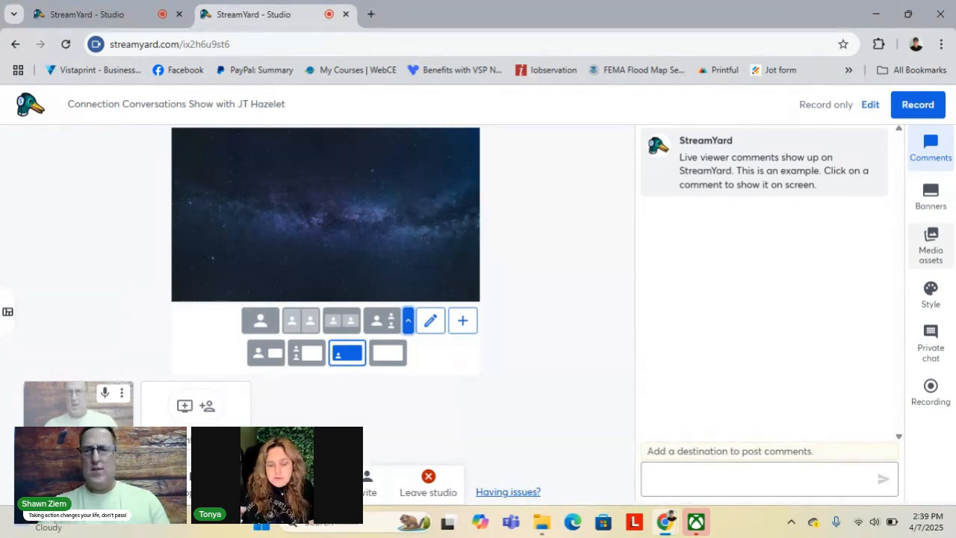
# Make the networkmarketinginsider.com/aaa-marketing banner scroll across the bottom as a ticker and save it
pyautogui.click(929, 197)
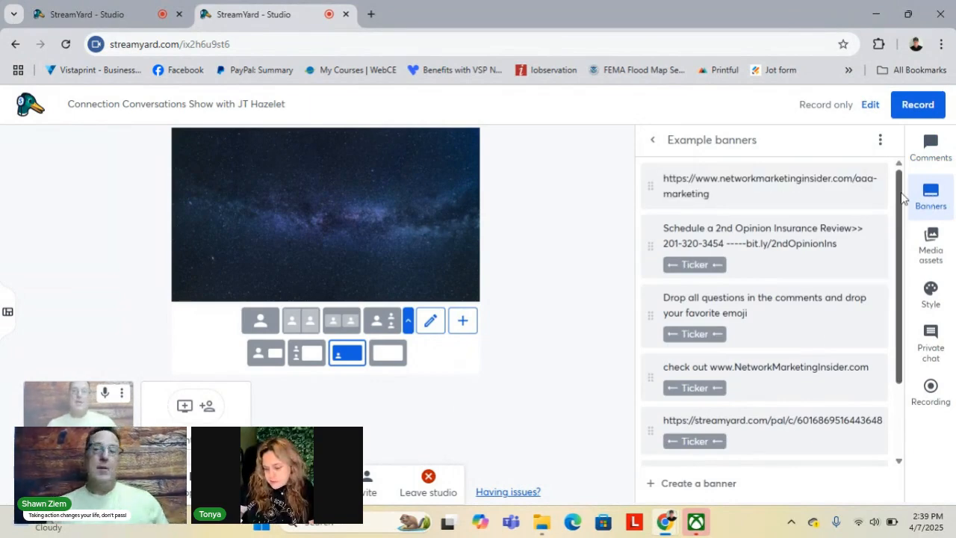
pyautogui.moveTo(804, 207)
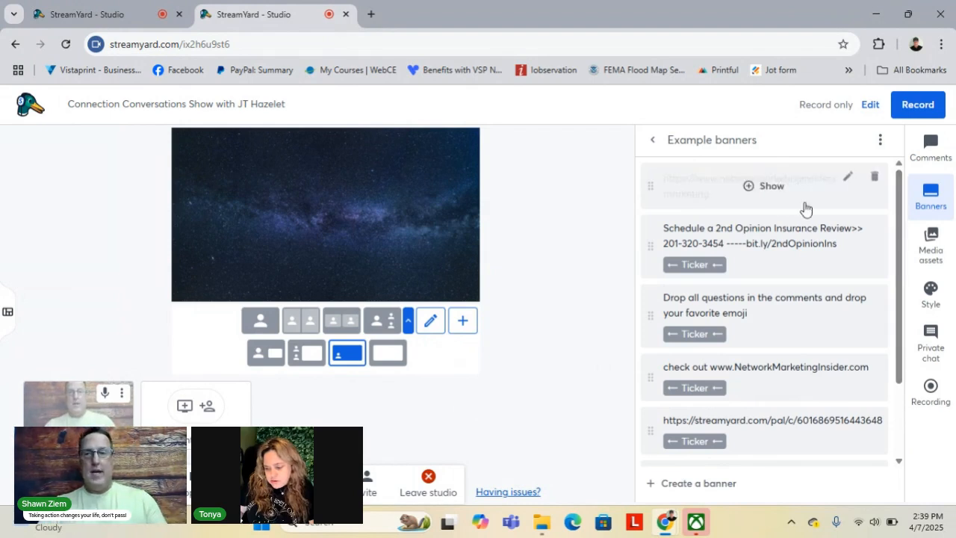
pyautogui.click(848, 183)
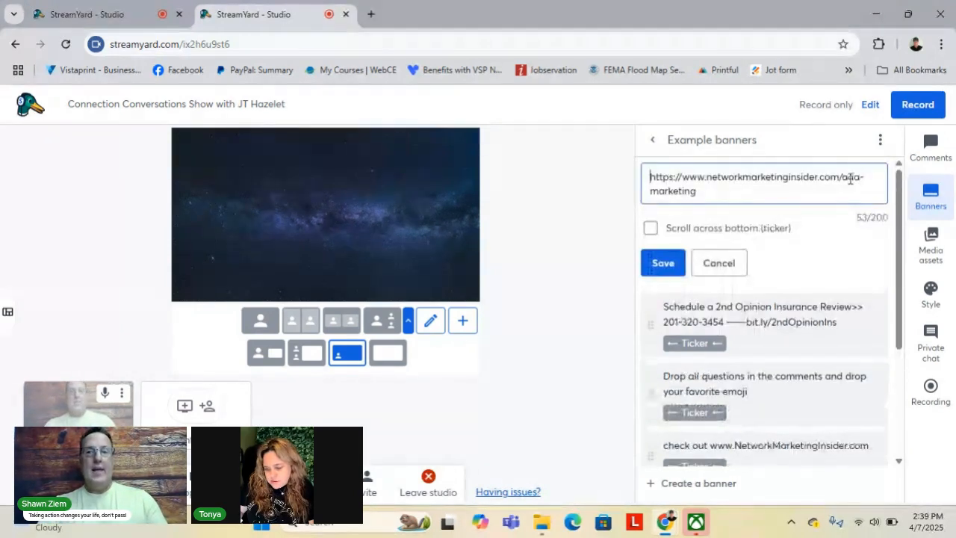
pyautogui.click(651, 230)
pyautogui.click(660, 261)
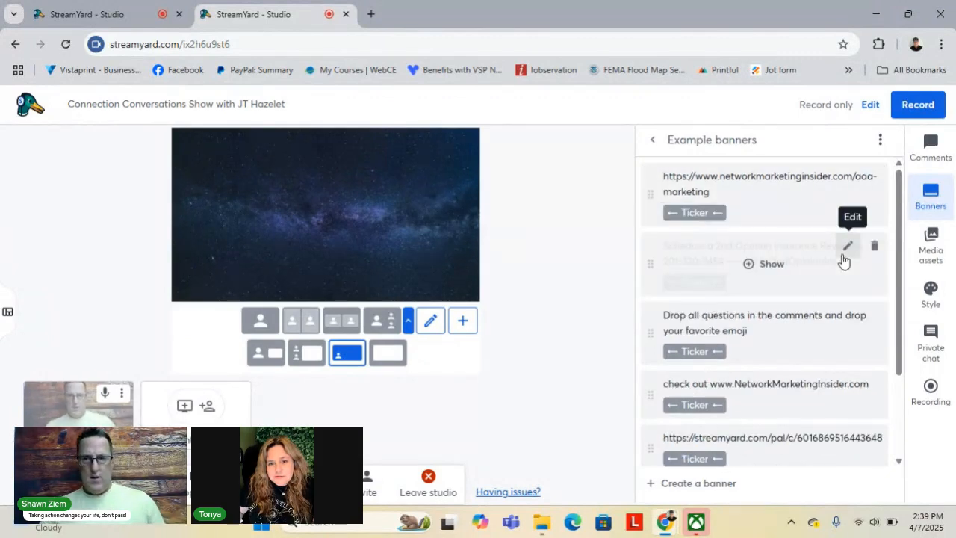
# Show the networkmarketinginsider.com/aaa-marketing ticker on the stage, hide it, and show it again
pyautogui.click(756, 200)
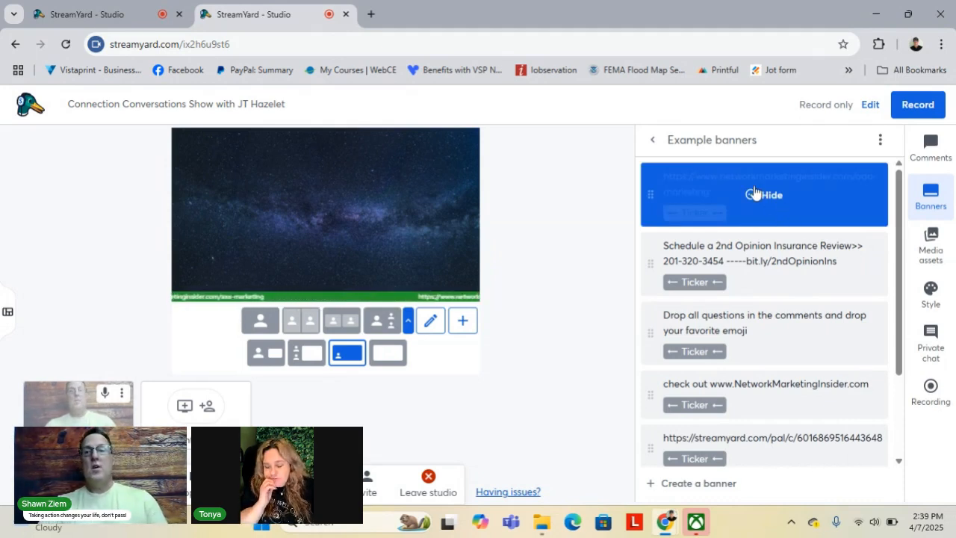
pyautogui.click(755, 195)
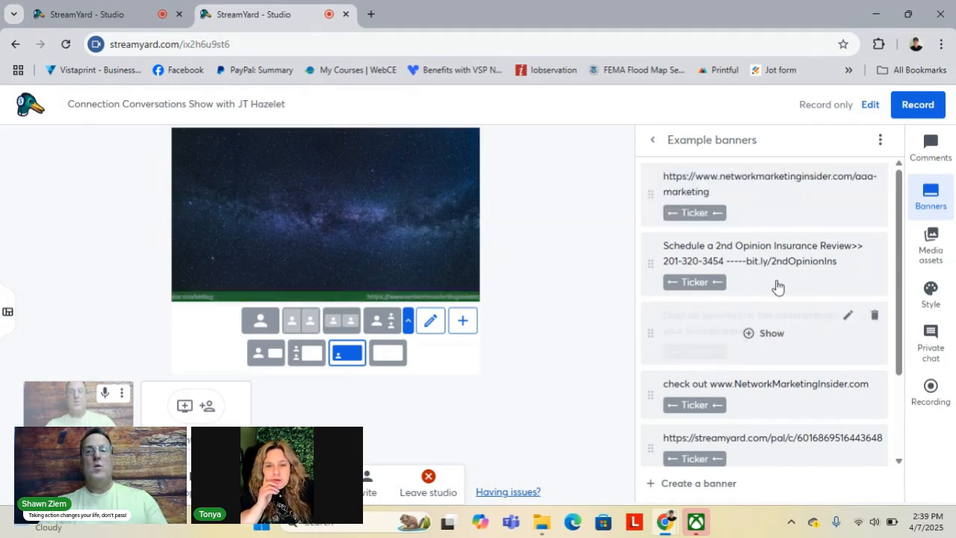
pyautogui.click(753, 196)
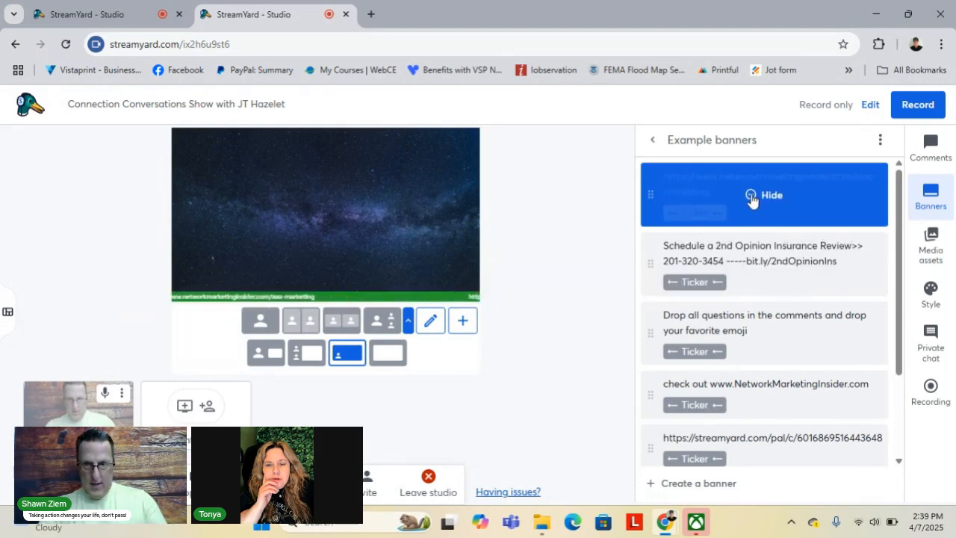
# Hide the networkmarketinginsider.com/aaa-marketing ticker, and turn off bottom scrolling for the algoadoptairdrop.com banner and save it
pyautogui.click(752, 196)
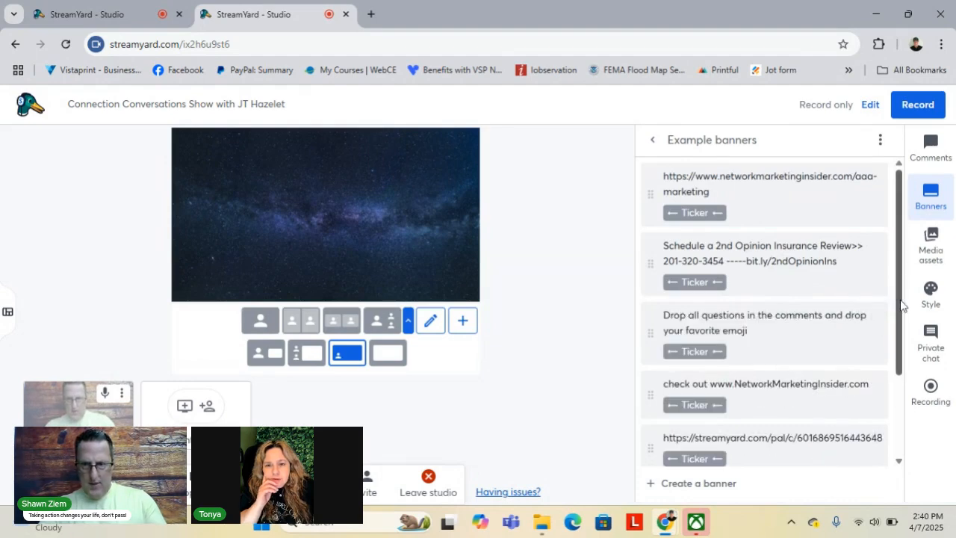
pyautogui.scroll(-2, 902, 395)
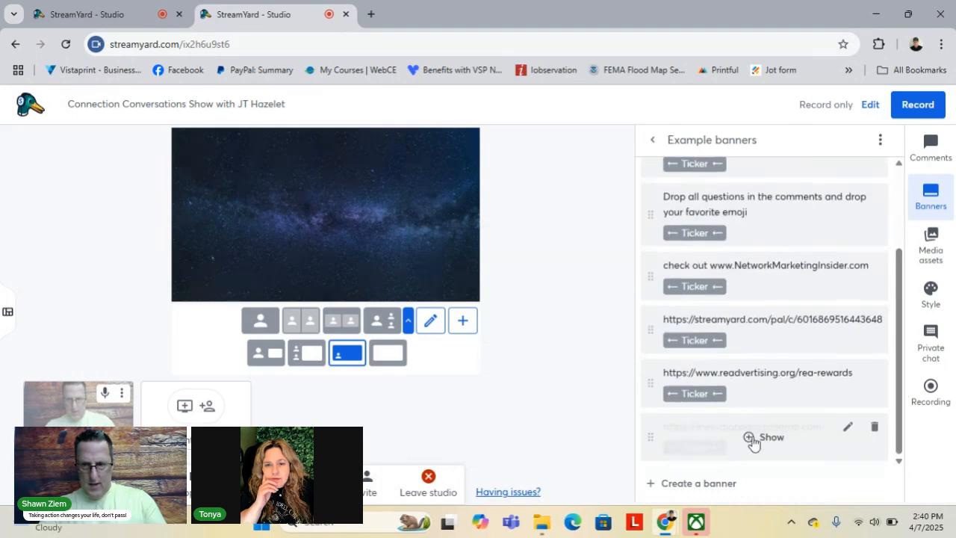
pyautogui.click(845, 426)
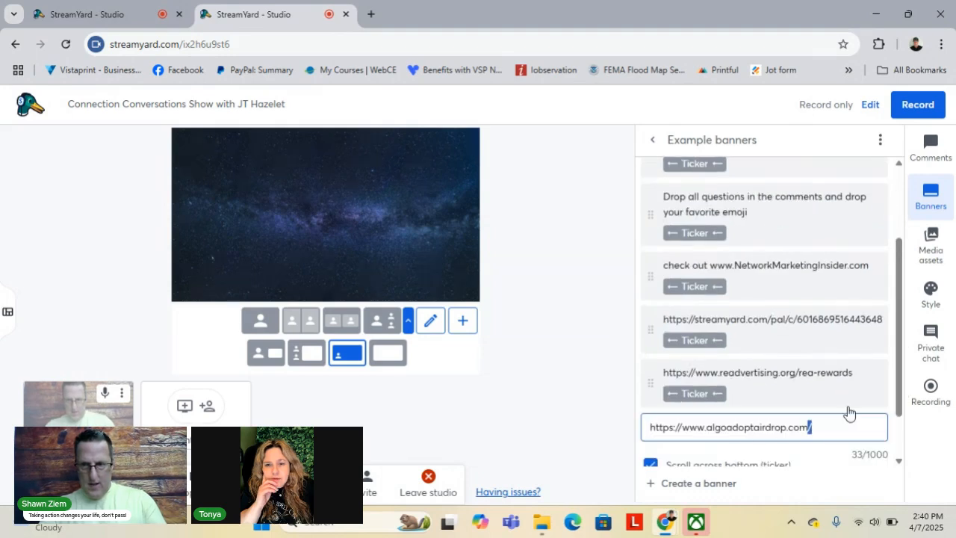
pyautogui.scroll(-1, 849, 412)
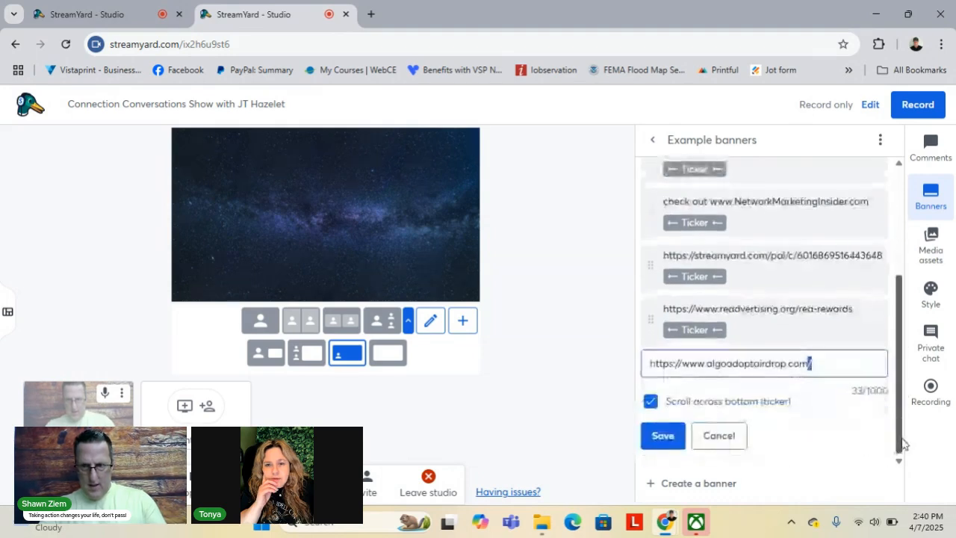
pyautogui.click(650, 401)
pyautogui.click(660, 433)
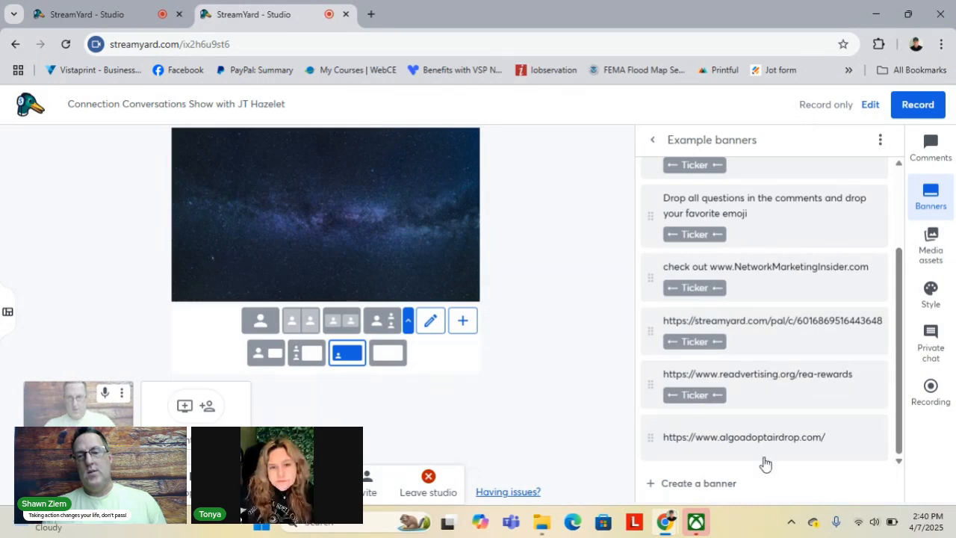
# Show the algoadoptairdrop.com banner on the stage as a static banner and hide it again
pyautogui.click(748, 438)
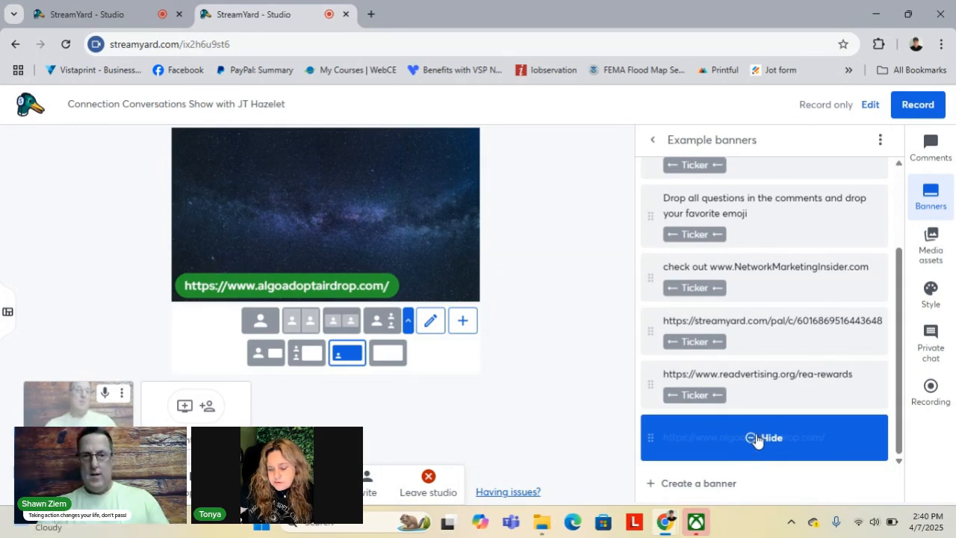
pyautogui.click(756, 439)
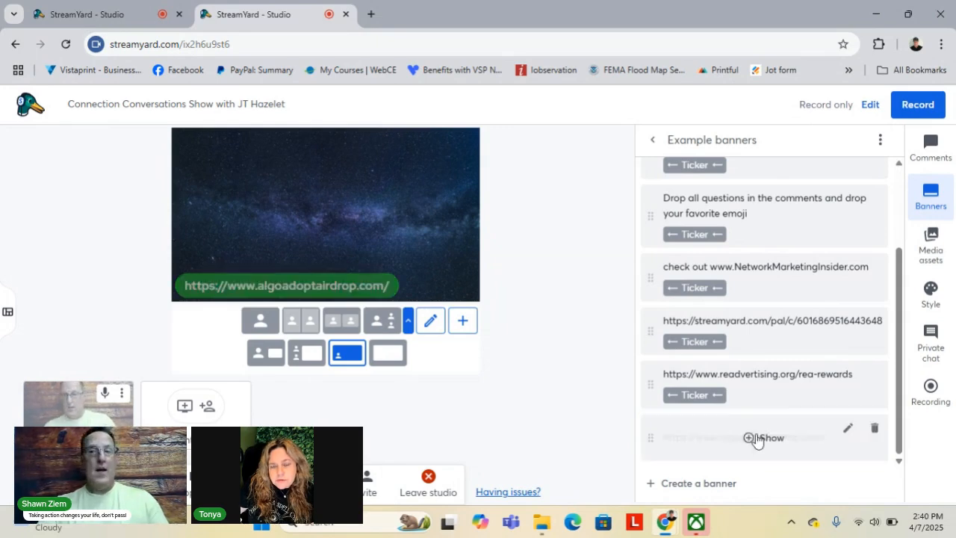
# Look through the Brand 1 style settings, covering presets, brand color, theme, font and default camera shape
pyautogui.click(932, 299)
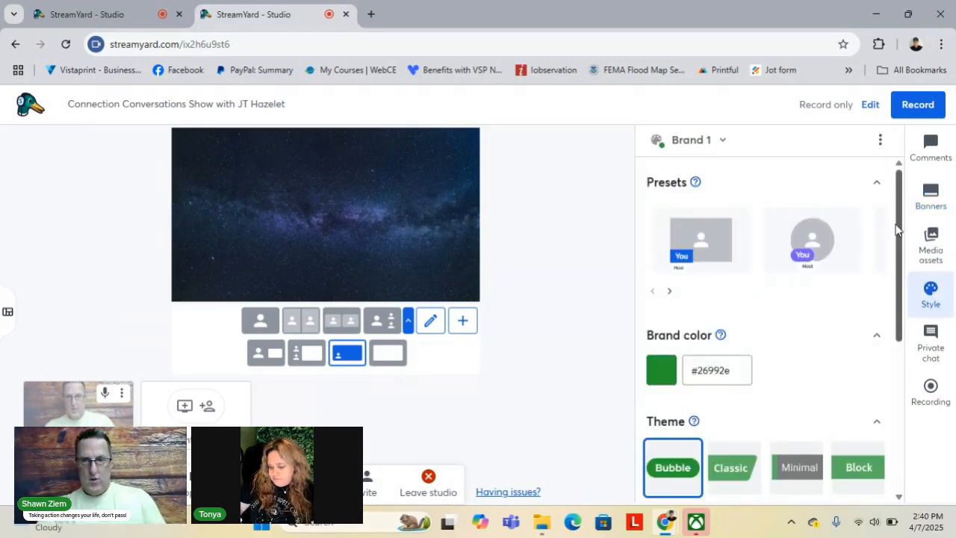
pyautogui.moveTo(899, 231); pyautogui.dragTo(907, 320)
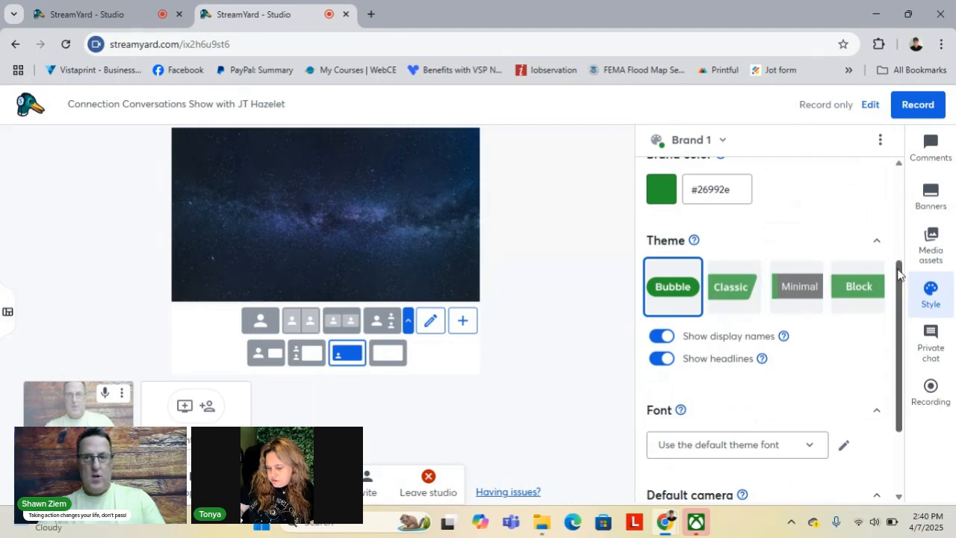
pyautogui.moveTo(898, 274); pyautogui.dragTo(901, 343)
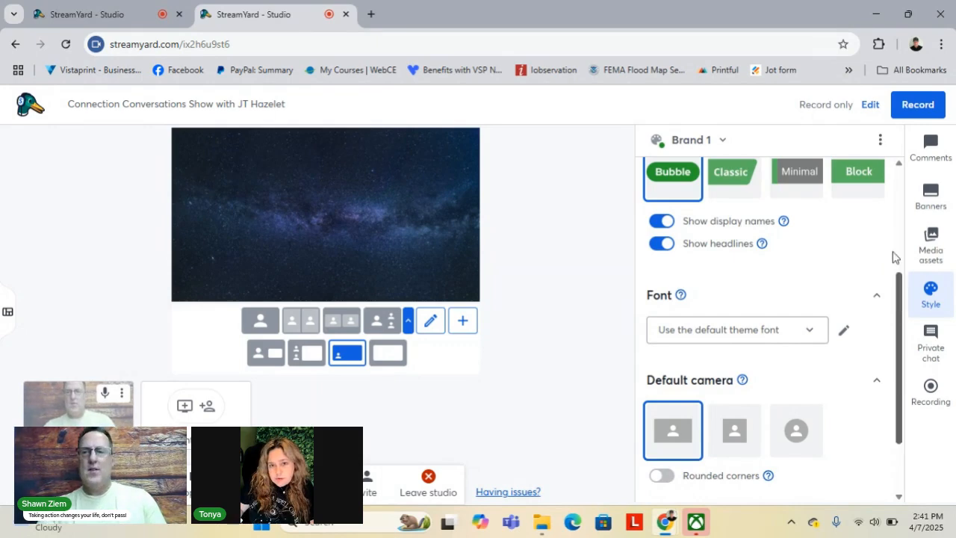
pyautogui.scroll(4, 892, 256)
# Look through the Brand 1 media assets, covering the logo, overlays and video clips
pyautogui.click(938, 244)
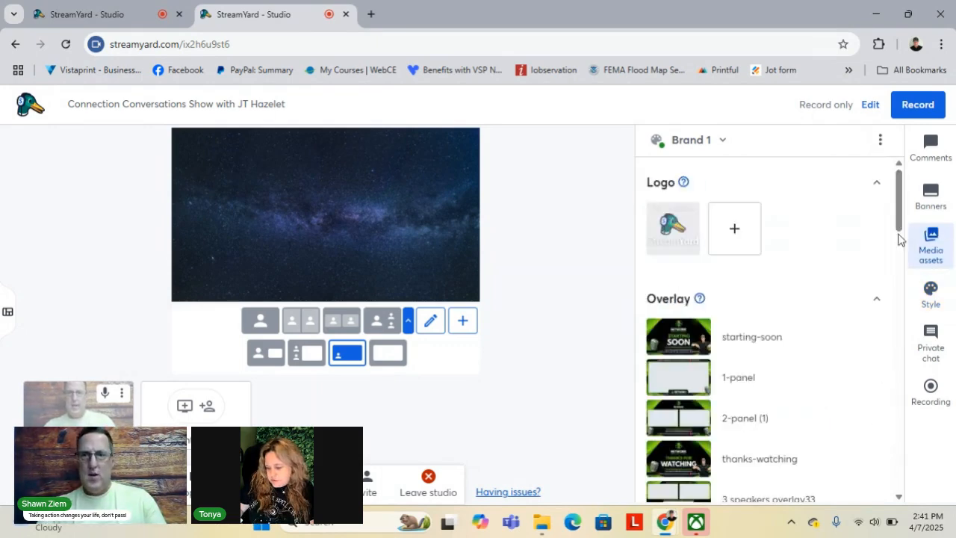
pyautogui.moveTo(900, 214)
pyautogui.mouseDown()
pyautogui.moveTo(901, 243)
pyautogui.moveTo(901, 233)
pyautogui.mouseUp()
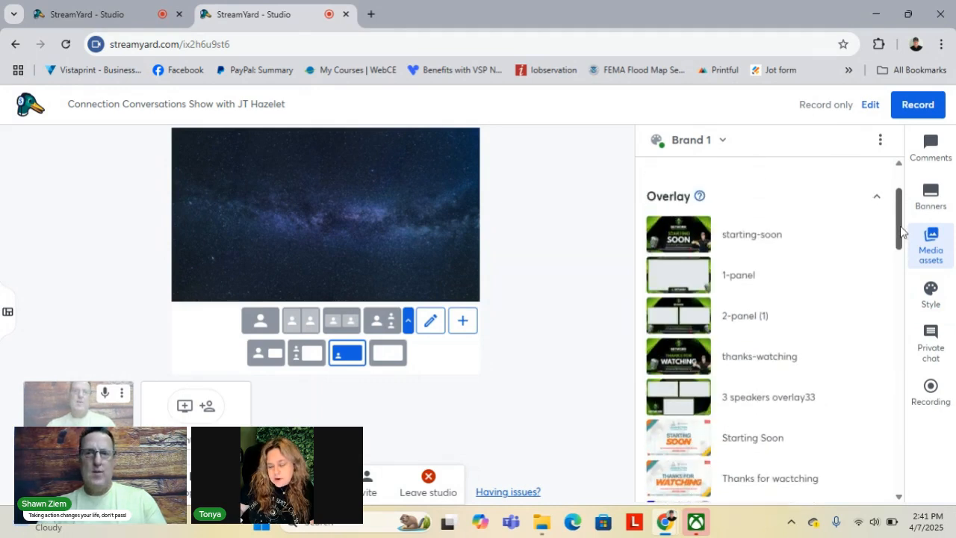
pyautogui.moveTo(778, 308)
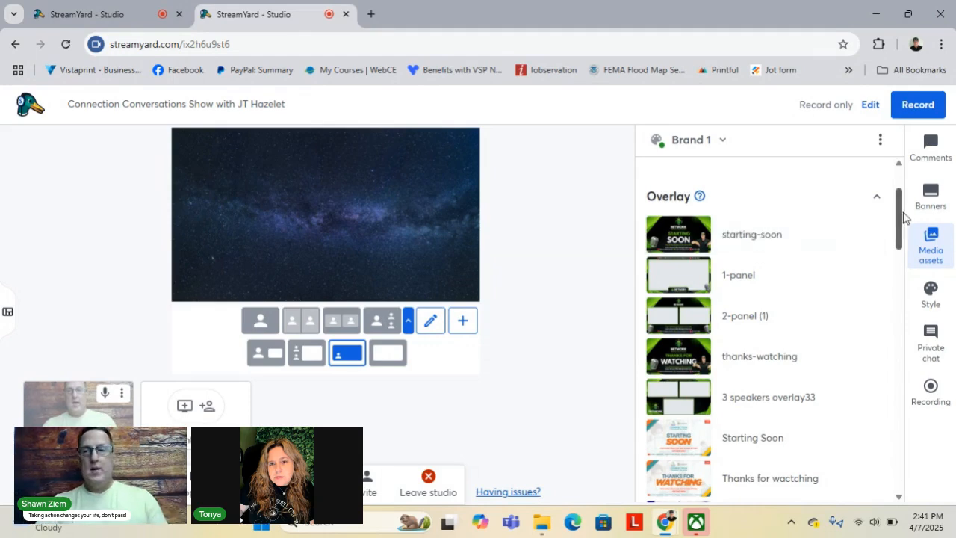
pyautogui.moveTo(903, 214); pyautogui.dragTo(904, 344)
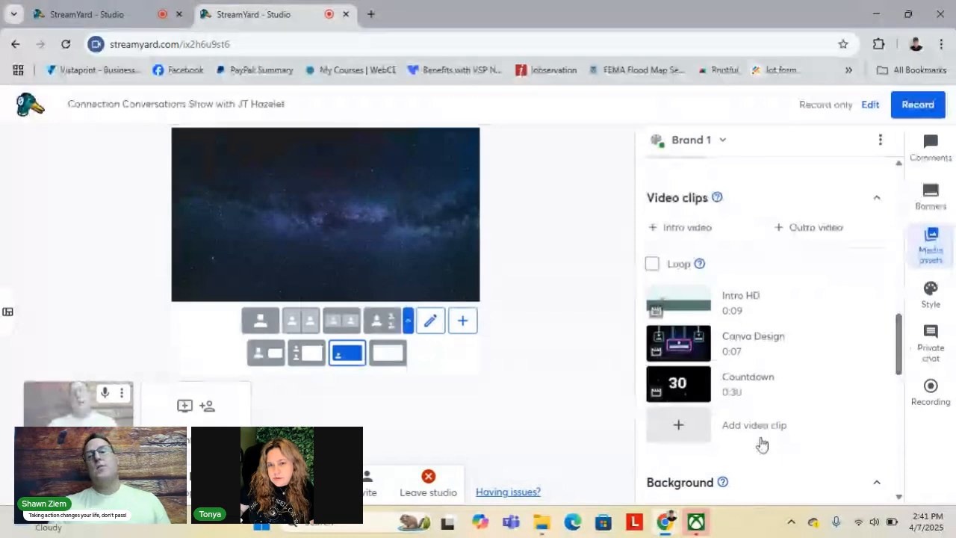
pyautogui.moveTo(679, 388)
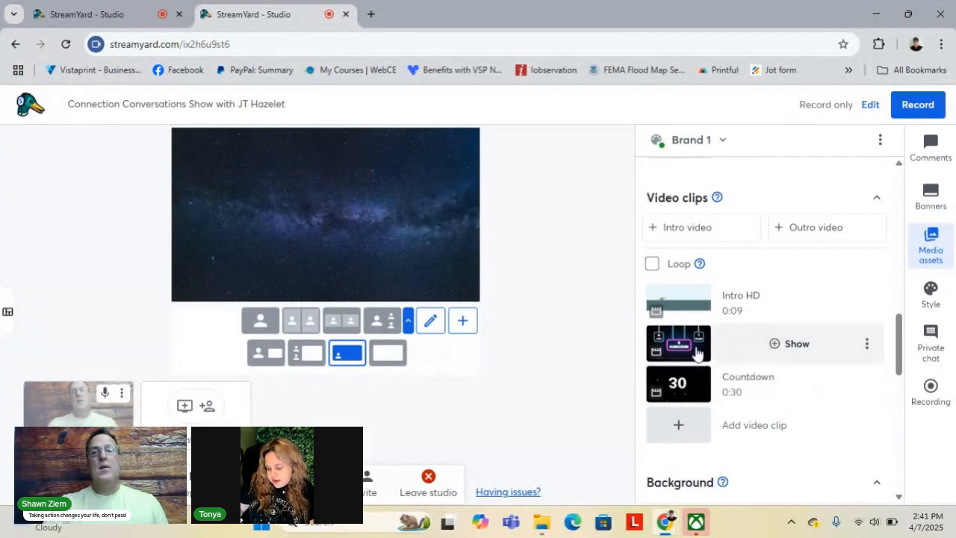
pyautogui.moveTo(751, 306)
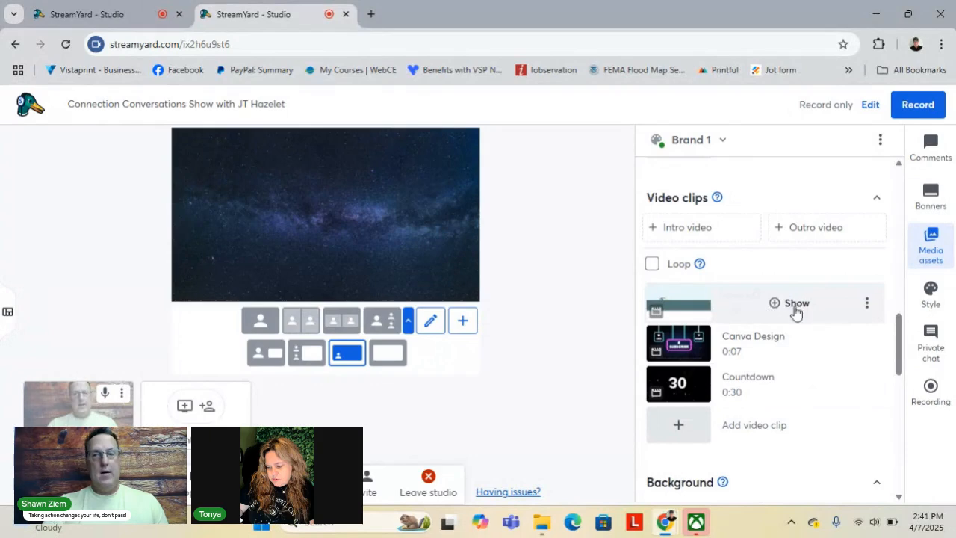
pyautogui.moveTo(759, 371)
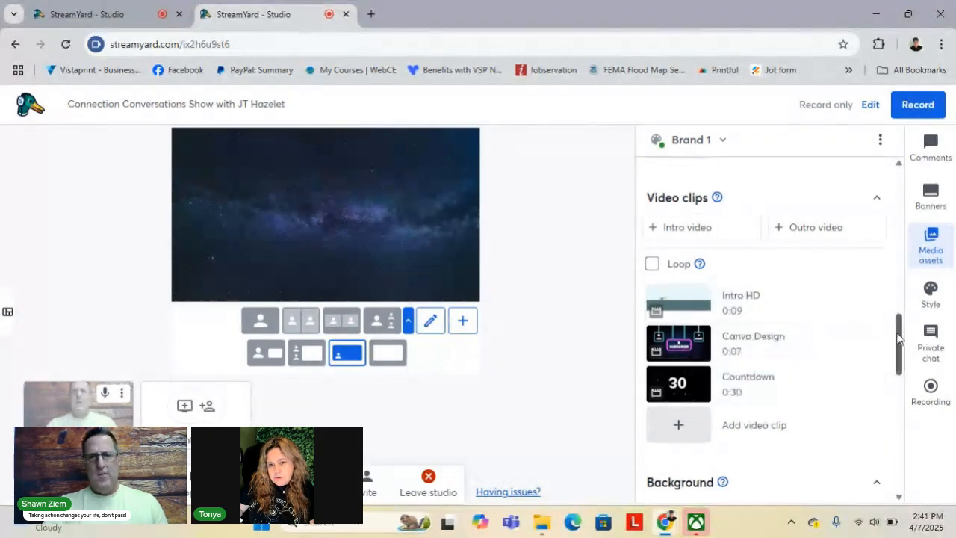
# Examine the available backgrounds and background music tracks in the media assets, and return to the logo section
pyautogui.moveTo(900, 339); pyautogui.dragTo(919, 446)
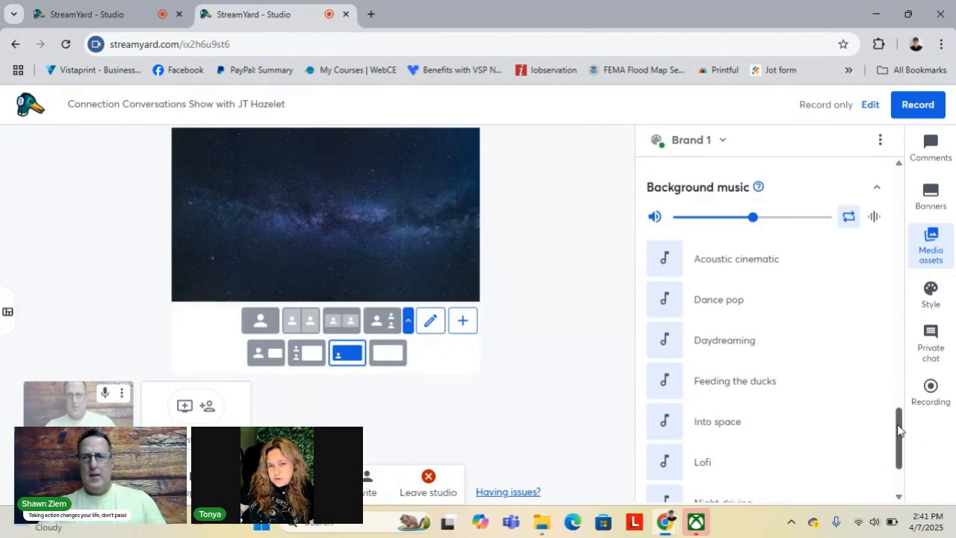
pyautogui.scroll(-2, 898, 429)
pyautogui.scroll(2, 901, 427)
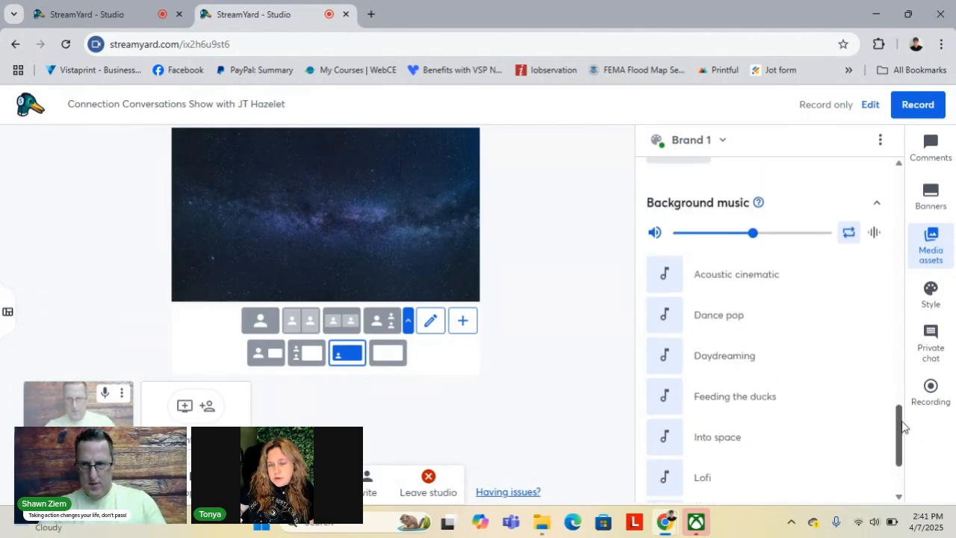
pyautogui.moveTo(902, 426); pyautogui.dragTo(904, 410)
pyautogui.scroll(3, 904, 409)
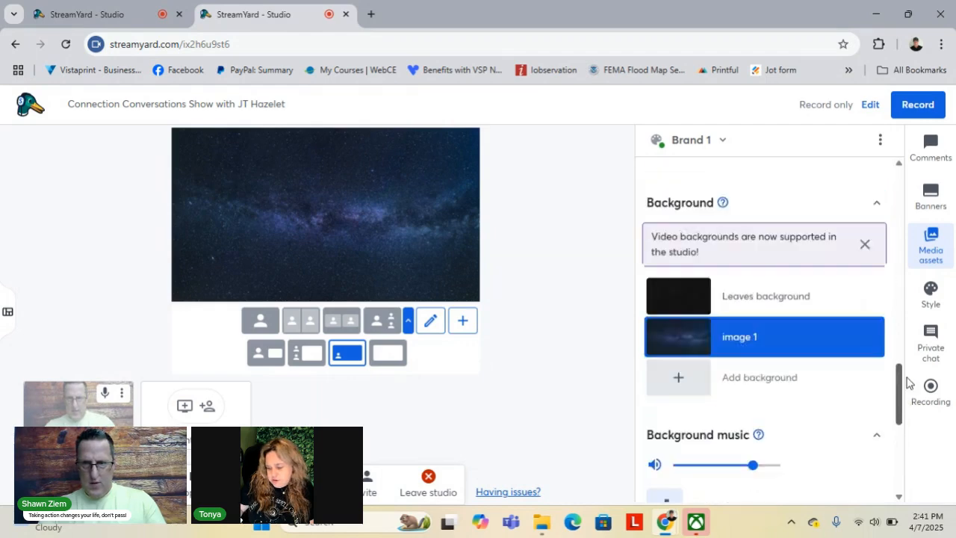
pyautogui.scroll(-5, 913, 421)
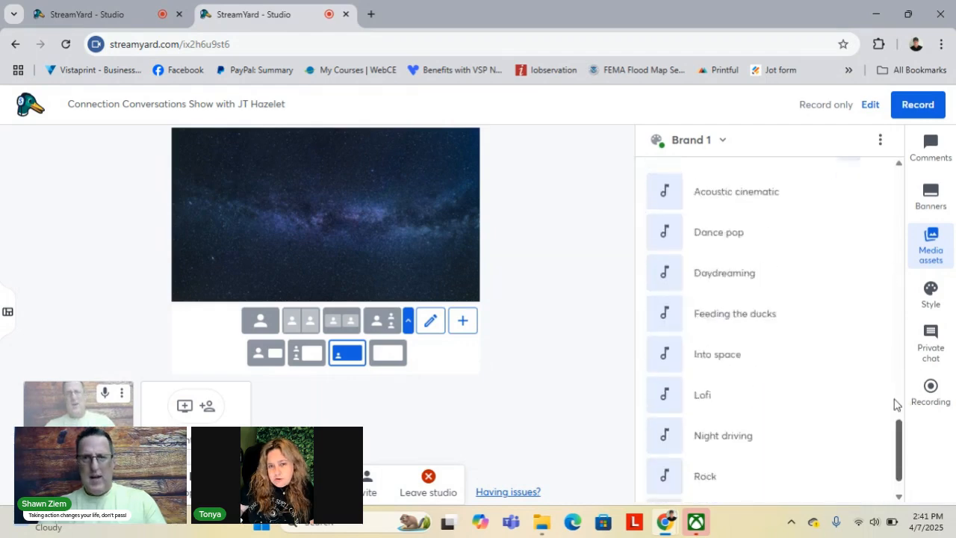
pyautogui.moveTo(896, 399); pyautogui.dragTo(886, 182)
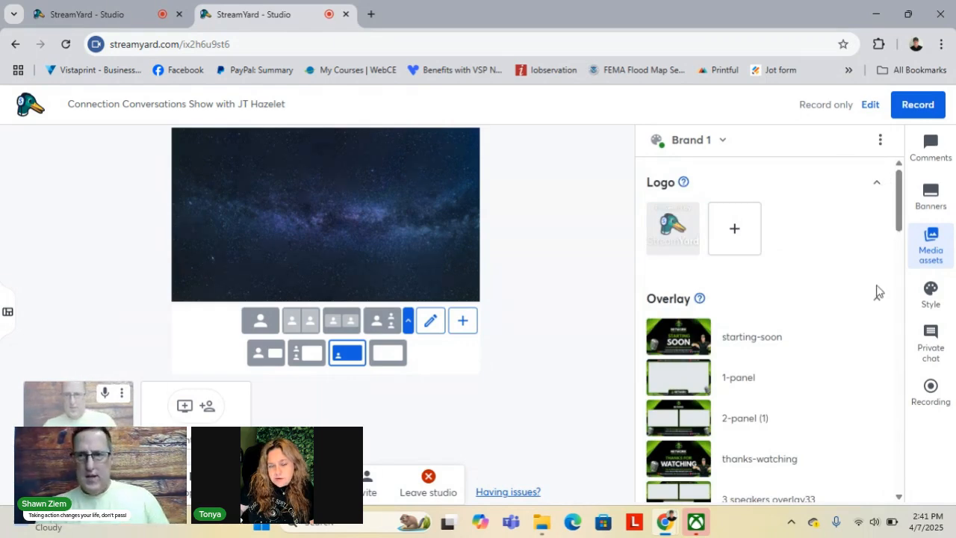
# Review the Brand 1 style settings once more through to the end of the list
pyautogui.click(931, 294)
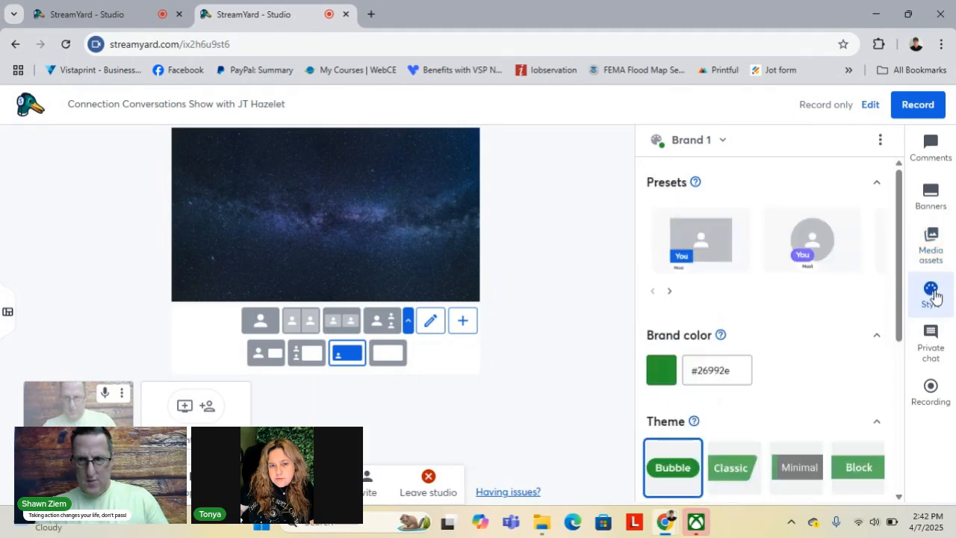
pyautogui.moveTo(898, 198); pyautogui.dragTo(921, 433)
# Open the studio's private chat and enter "j" as an unsent message
pyautogui.click(930, 340)
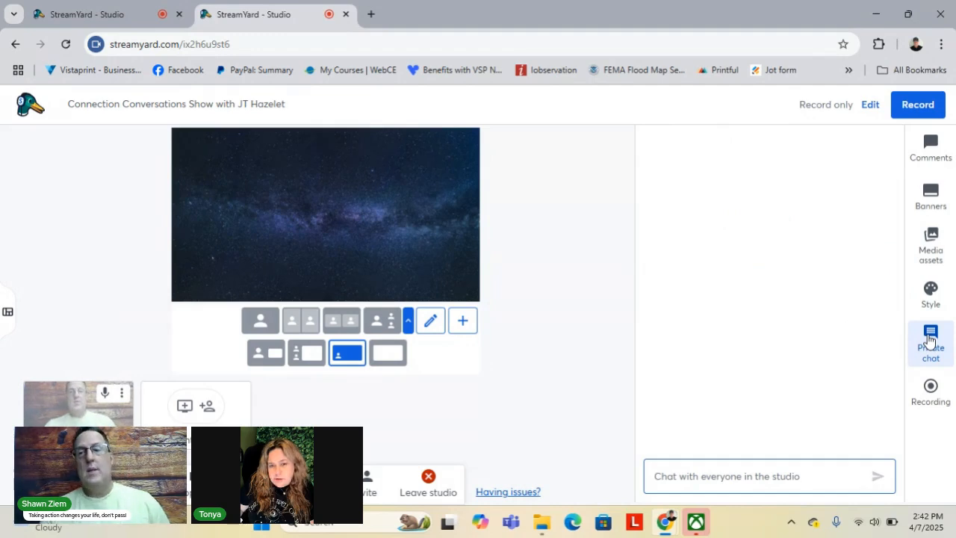
pyautogui.click(702, 480)
pyautogui.write('I')
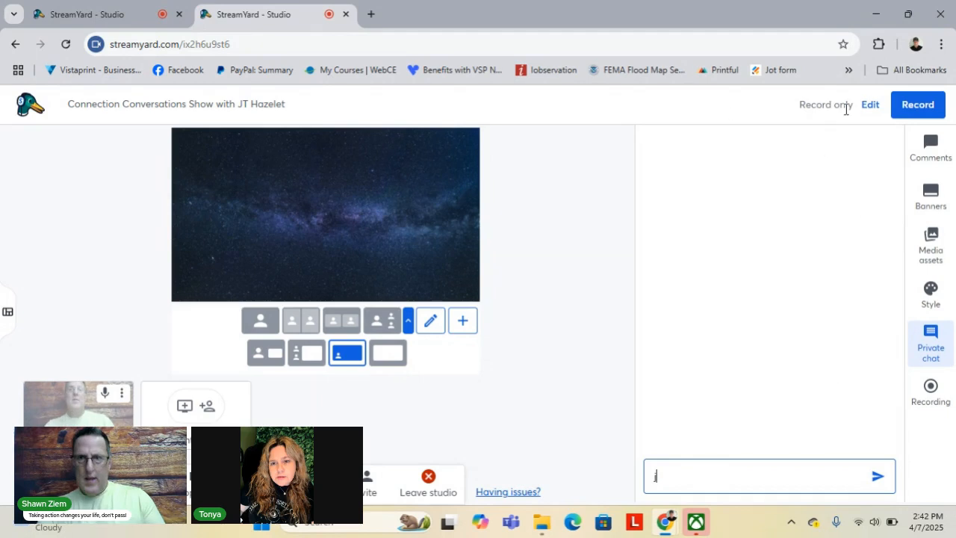
# Try selecting the Facebook and YouTube destinations for the recording, deselect the Network Marketing Insider channel, and close without saving
pyautogui.click(873, 112)
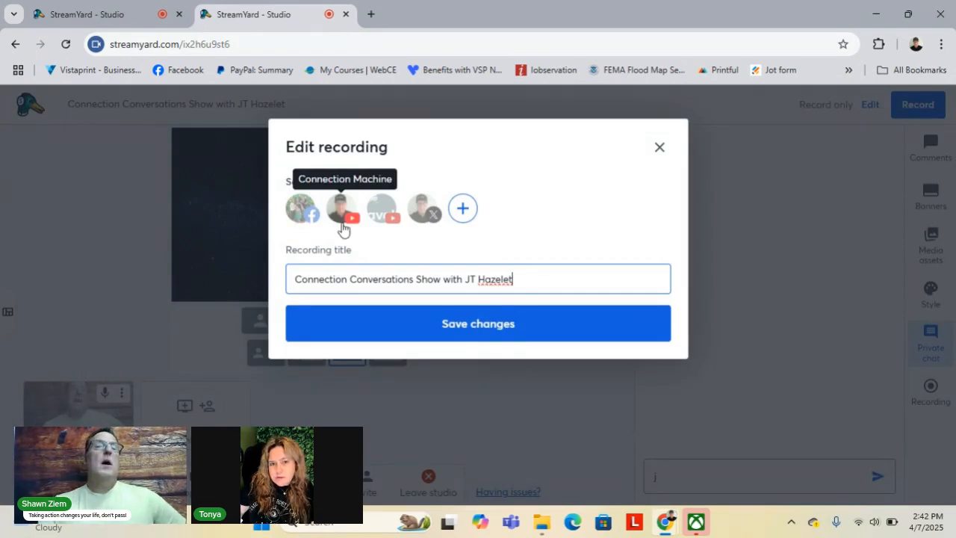
pyautogui.click(299, 207)
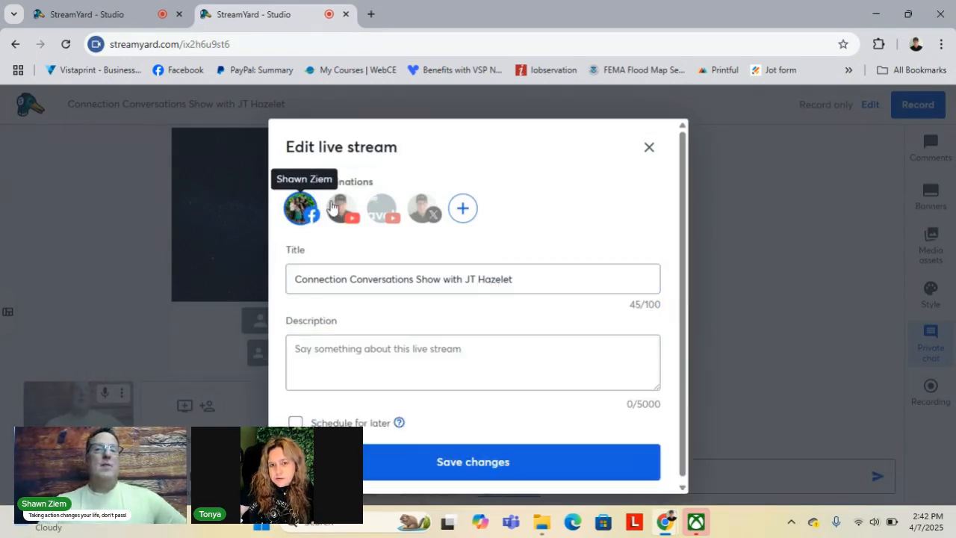
pyautogui.click(333, 207)
pyautogui.click(383, 211)
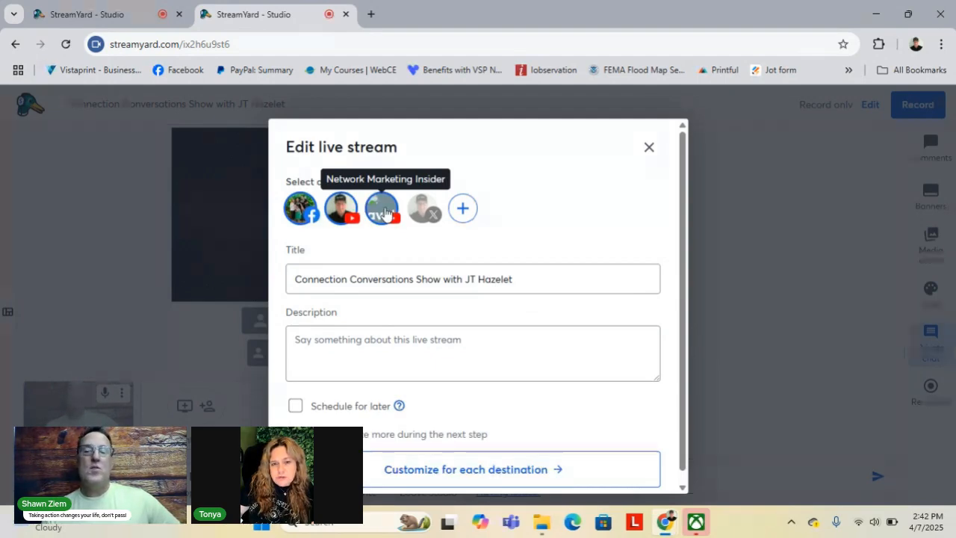
pyautogui.click(385, 212)
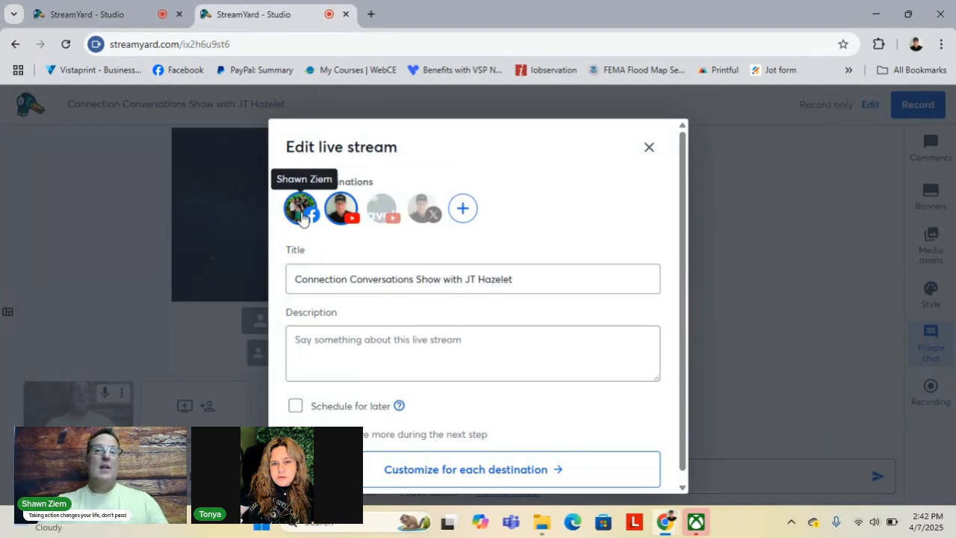
pyautogui.click(649, 147)
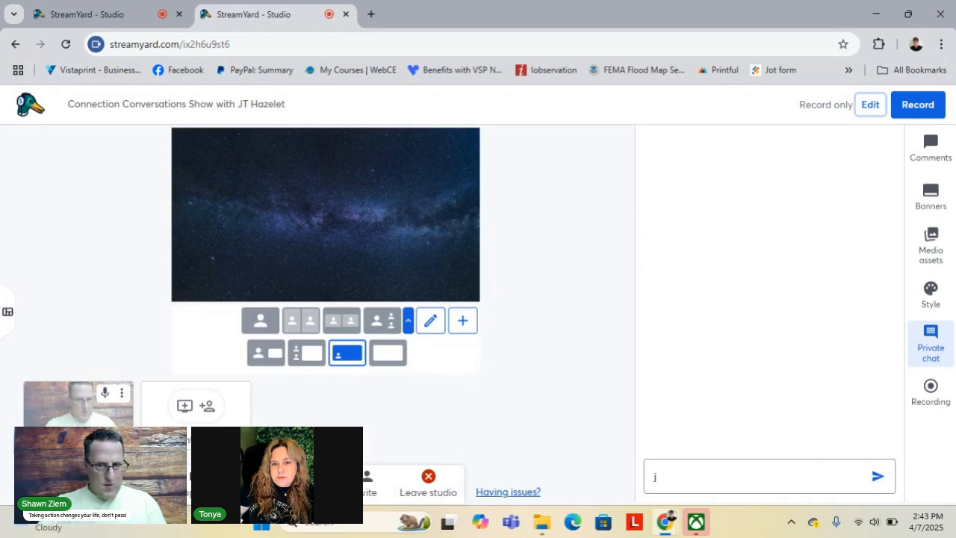
# Open the studio settings and look at the camera and virtual background options
pyautogui.click(254, 480)
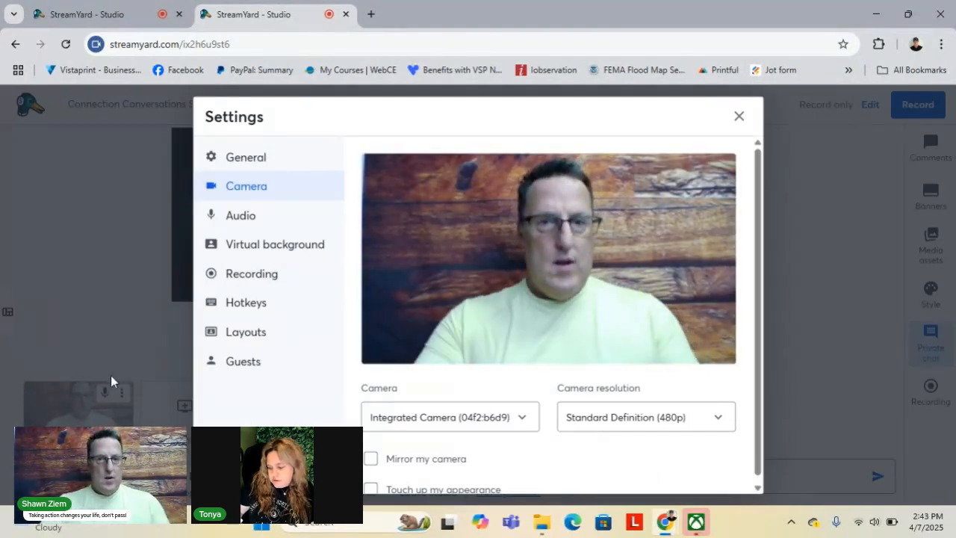
pyautogui.click(249, 247)
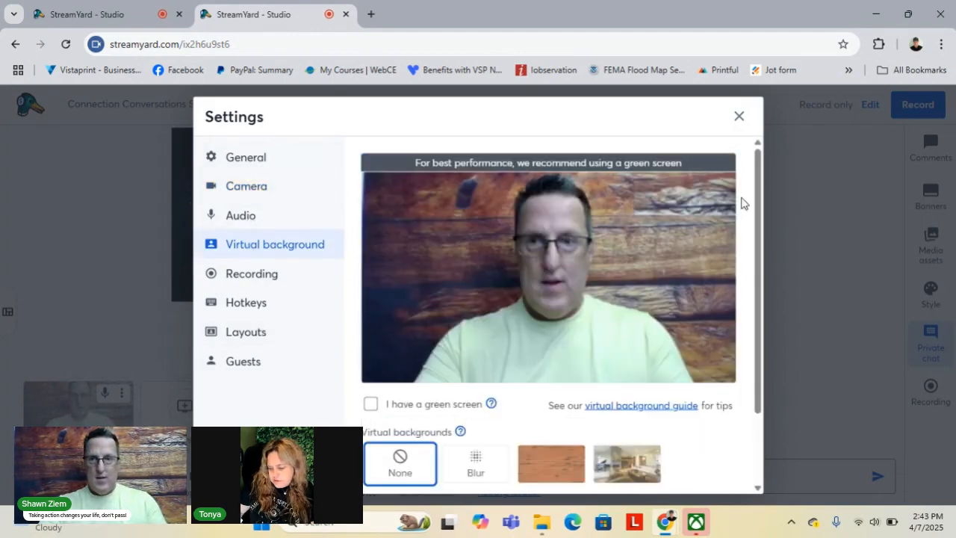